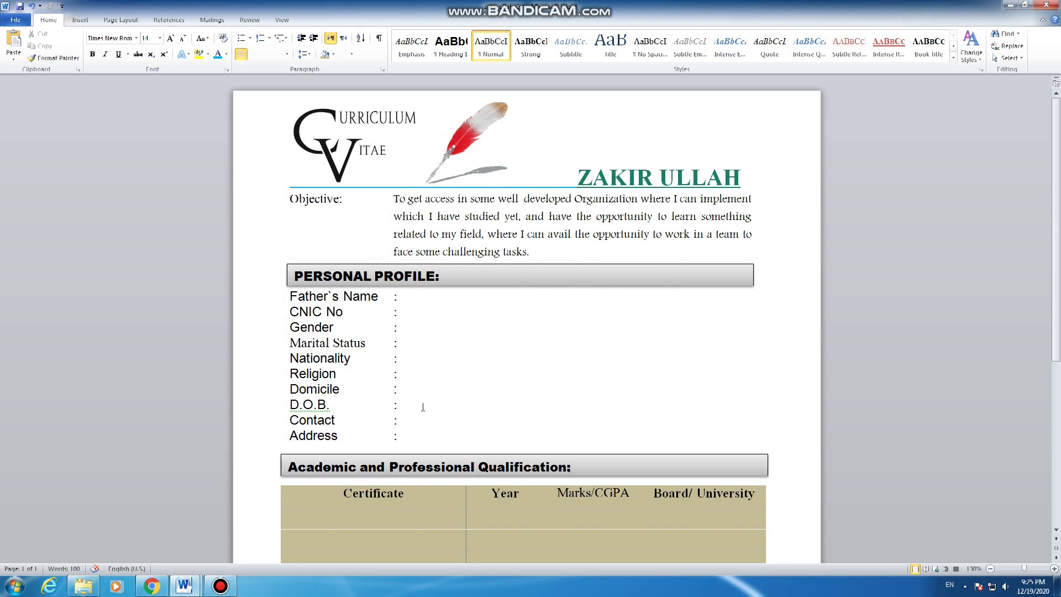
# Step: Review the CV by selecting the header name and the Objective paragraph
pyautogui.scroll(-3, 422, 407)
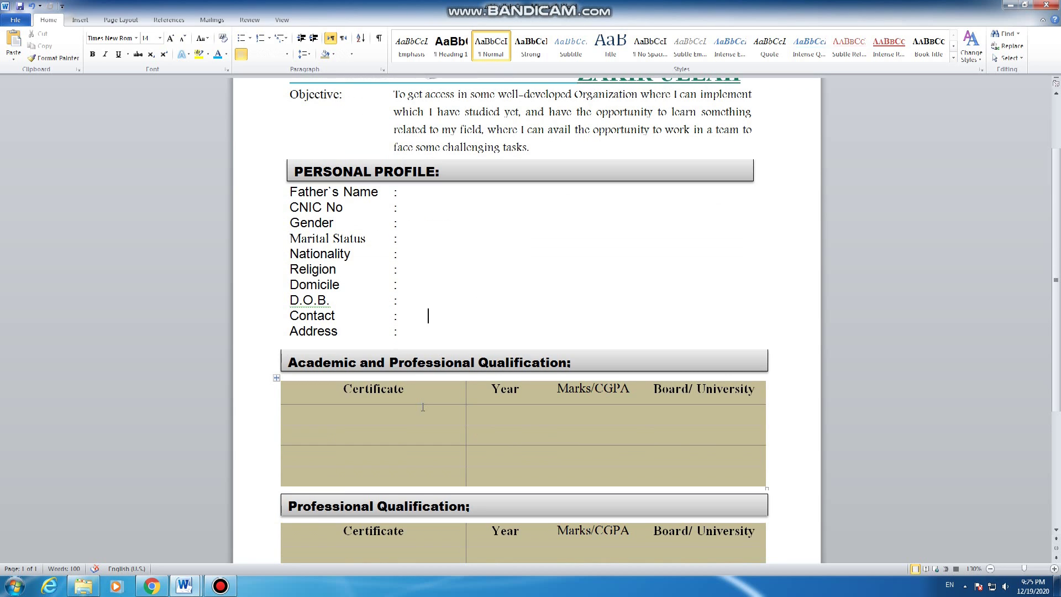
pyautogui.scroll(3, 423, 392)
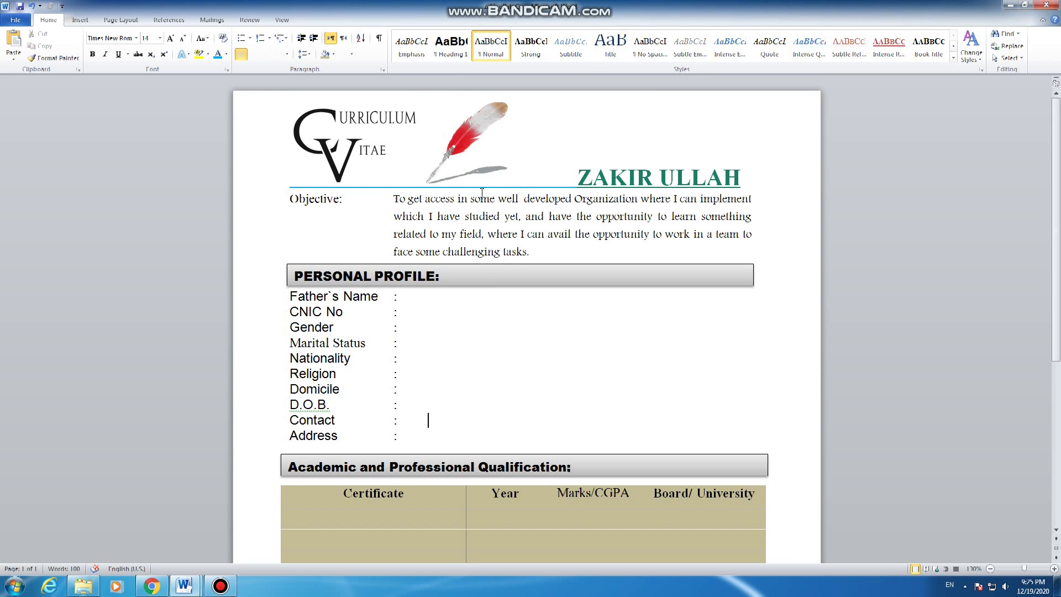
pyautogui.moveTo(578, 178); pyautogui.dragTo(740, 178)
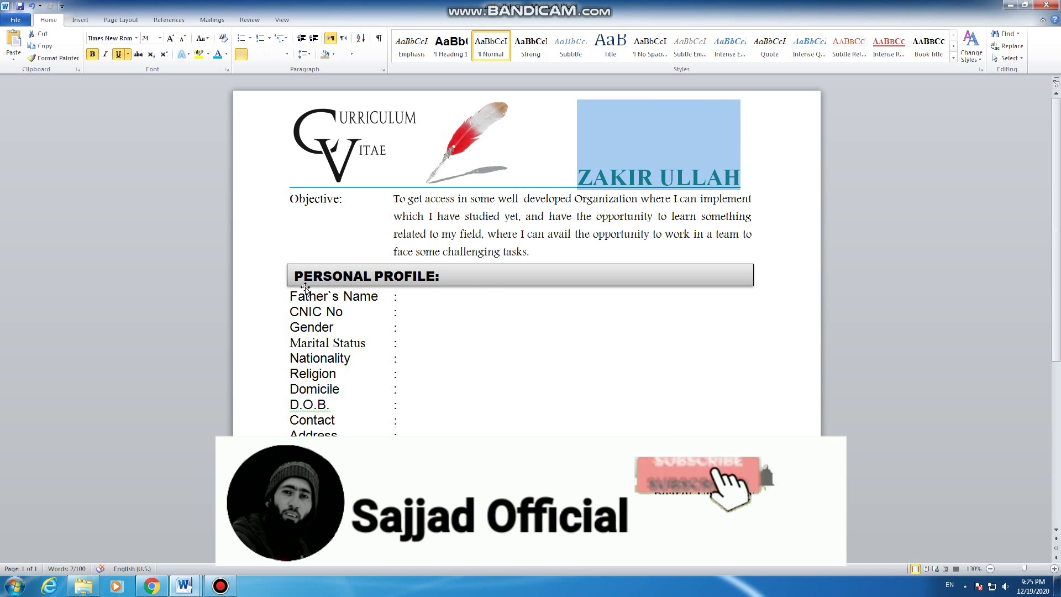
pyautogui.click(401, 297)
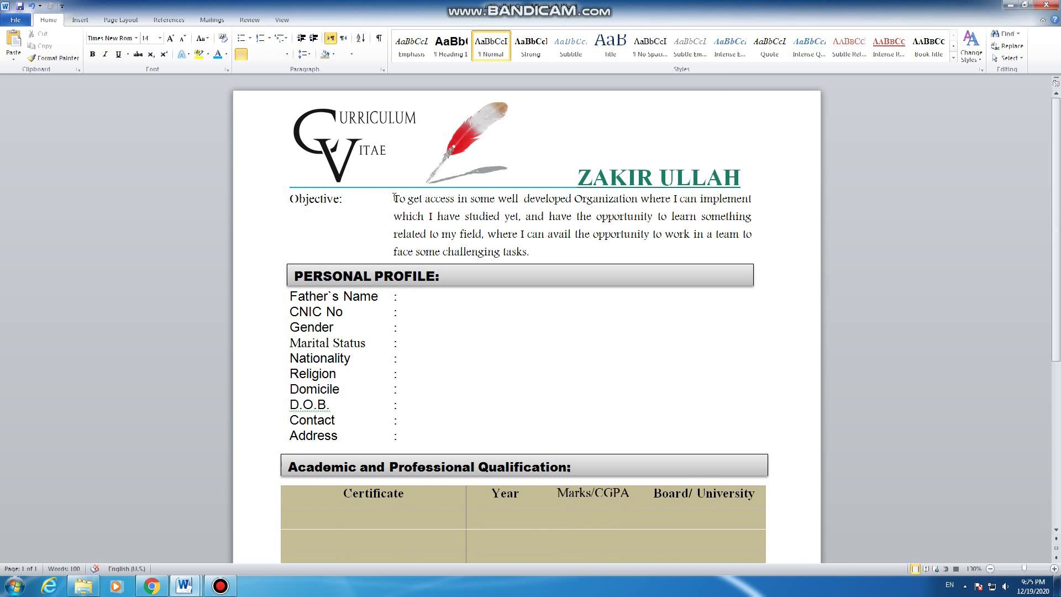
pyautogui.moveTo(531, 252); pyautogui.dragTo(396, 201)
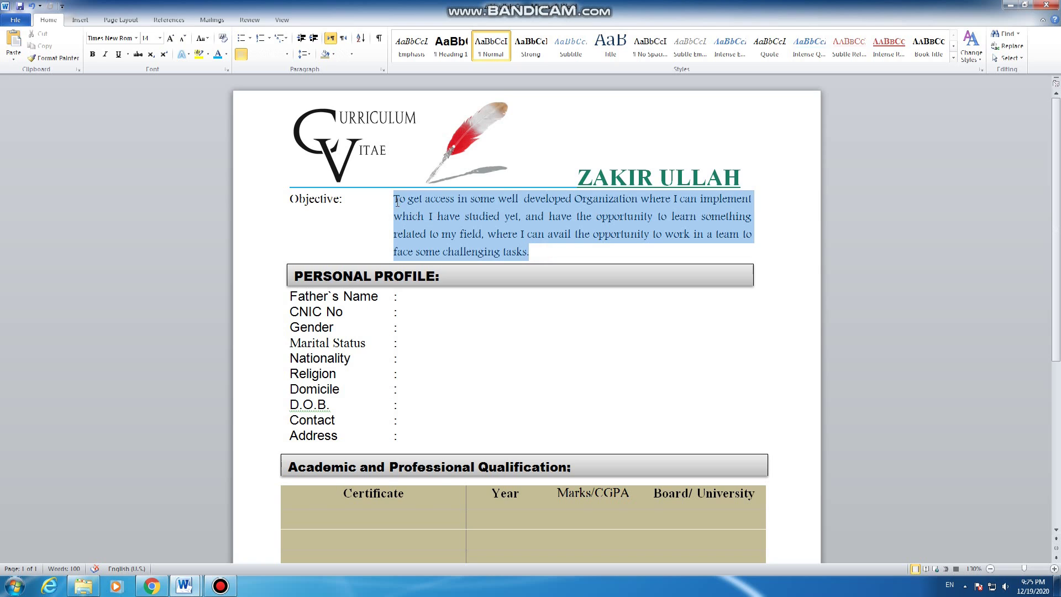
# Step: Enter the father's name and the CNIC number in the Personal Profile value column
pyautogui.click(403, 299)
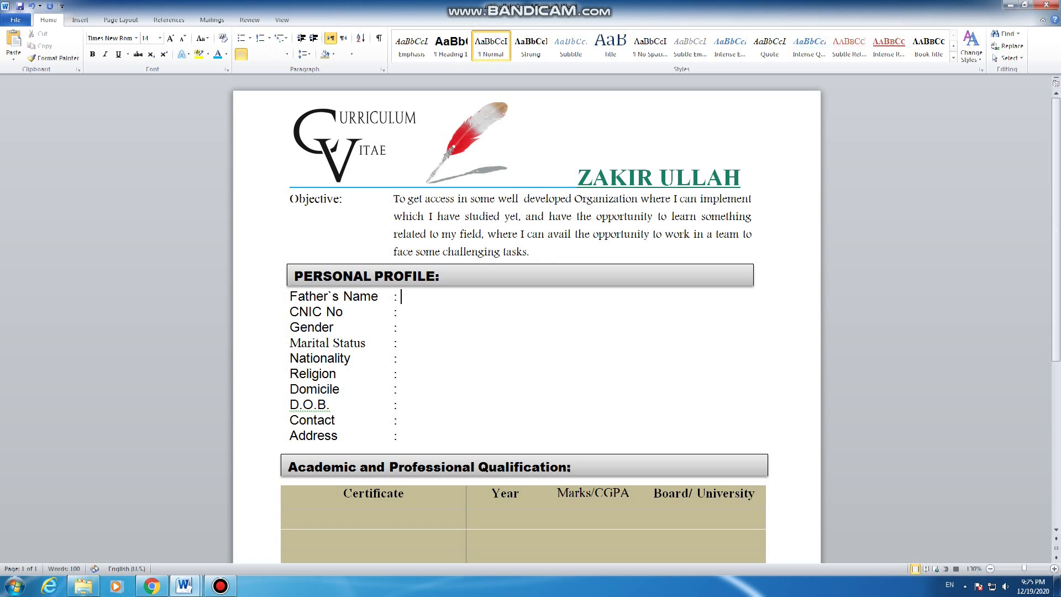
pyautogui.click(419, 317)
pyautogui.click(402, 297)
pyautogui.press('Tab')
pyautogui.press('Down')
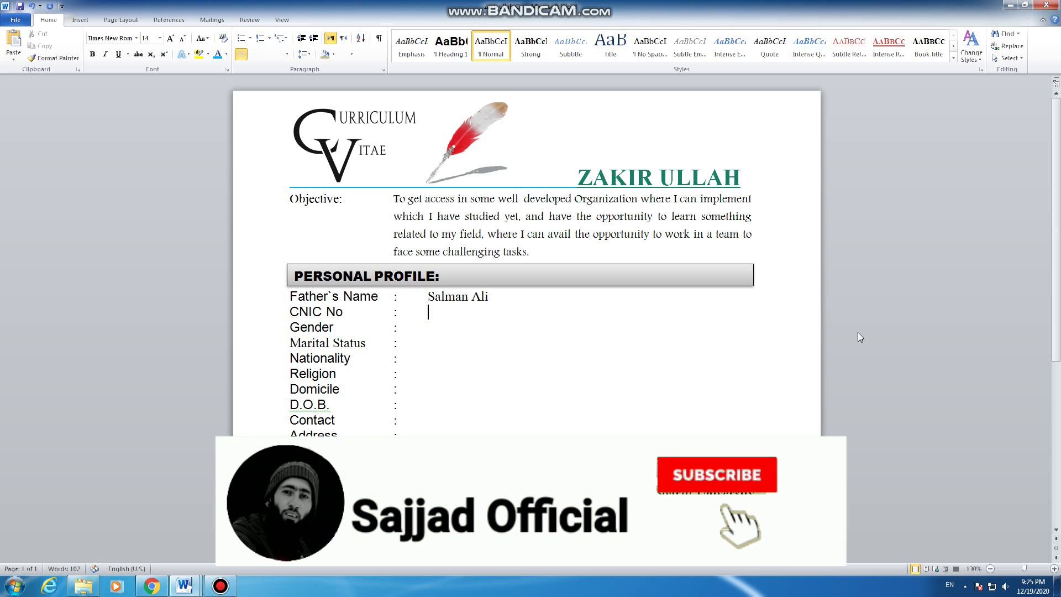
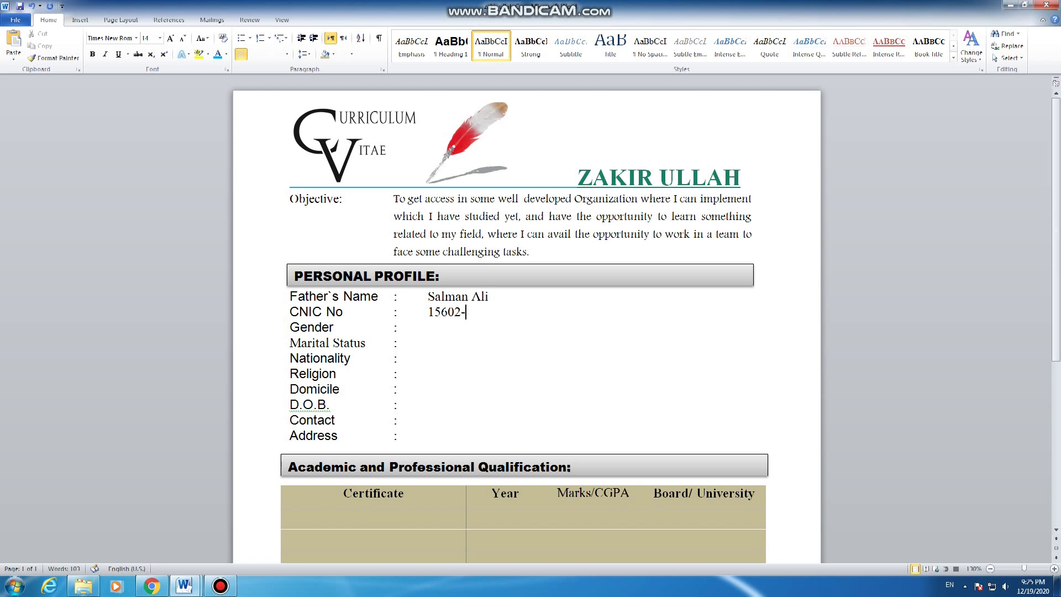
# Step: Fill in gender Male, marital status Single, nationality Pakistani and religion Islam
pyautogui.click(445, 330)
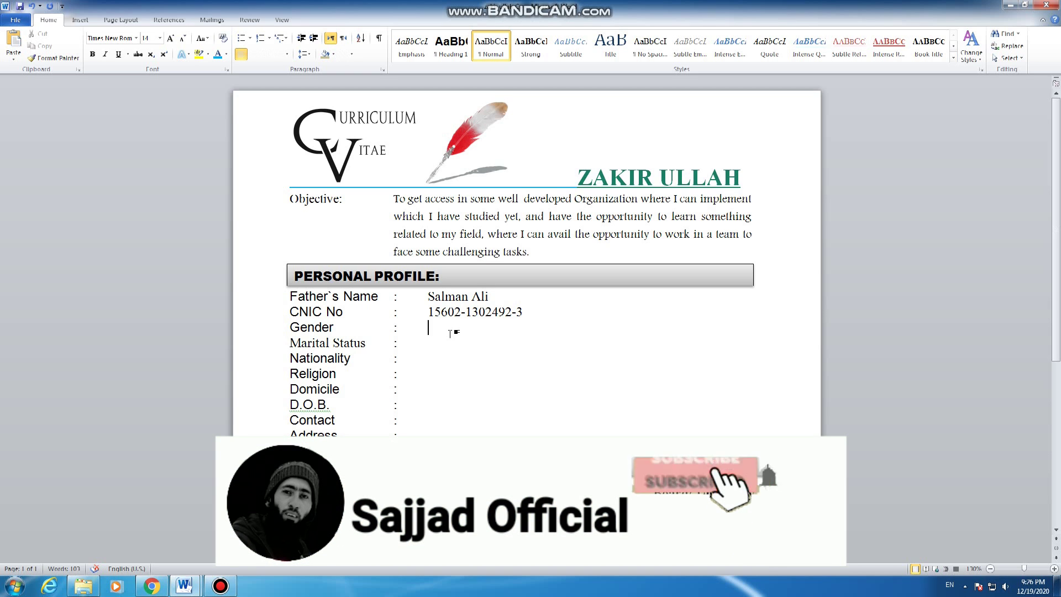
pyautogui.write('Male')
pyautogui.press('Down')
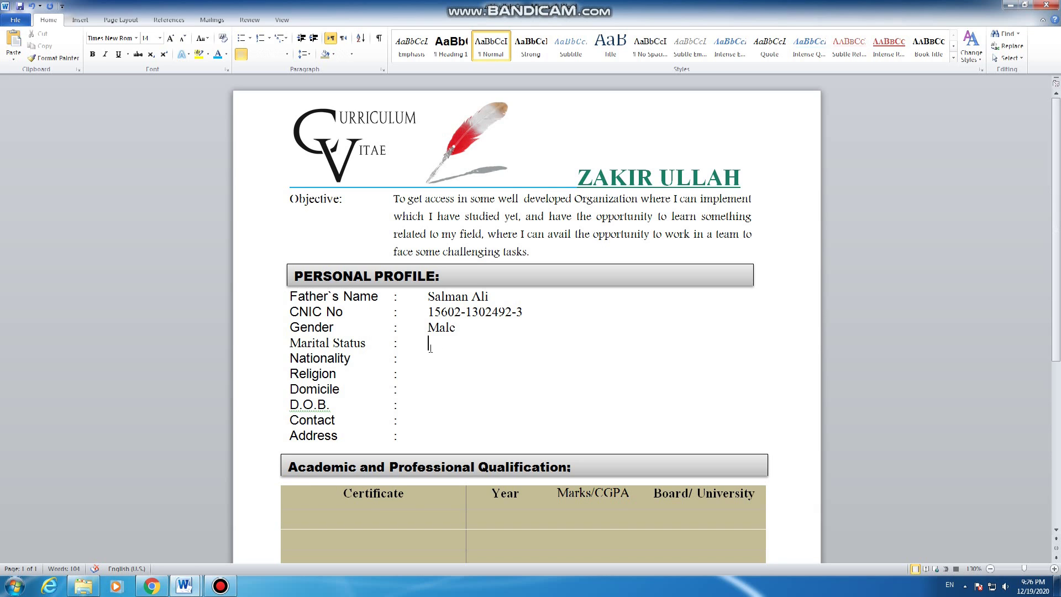
pyautogui.write('Single')
pyautogui.click(441, 357)
pyautogui.write('Pakistani')
pyautogui.click(416, 374)
pyautogui.write('Islam')
pyautogui.click(434, 391)
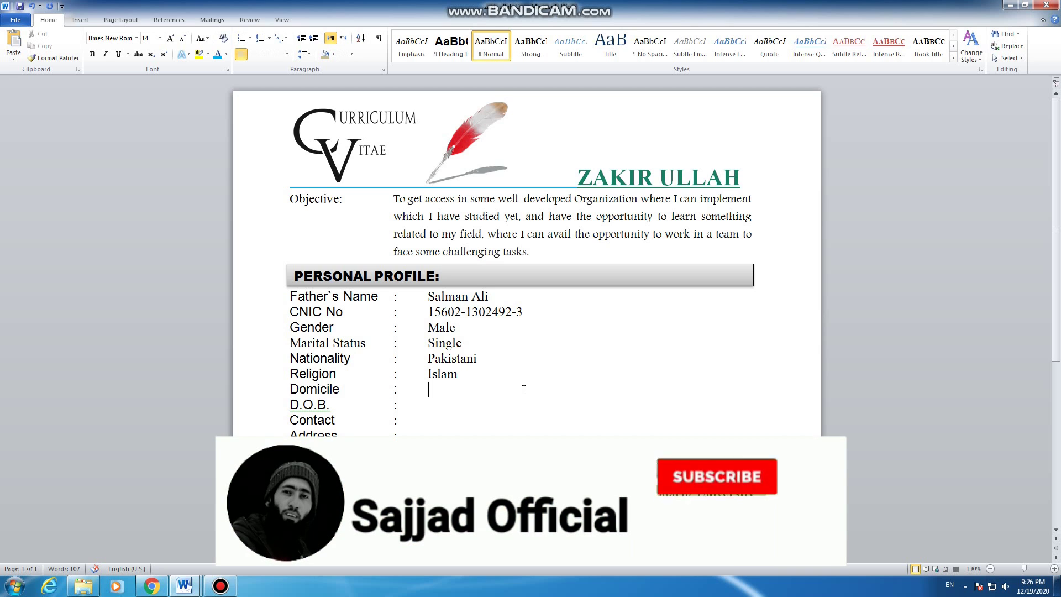
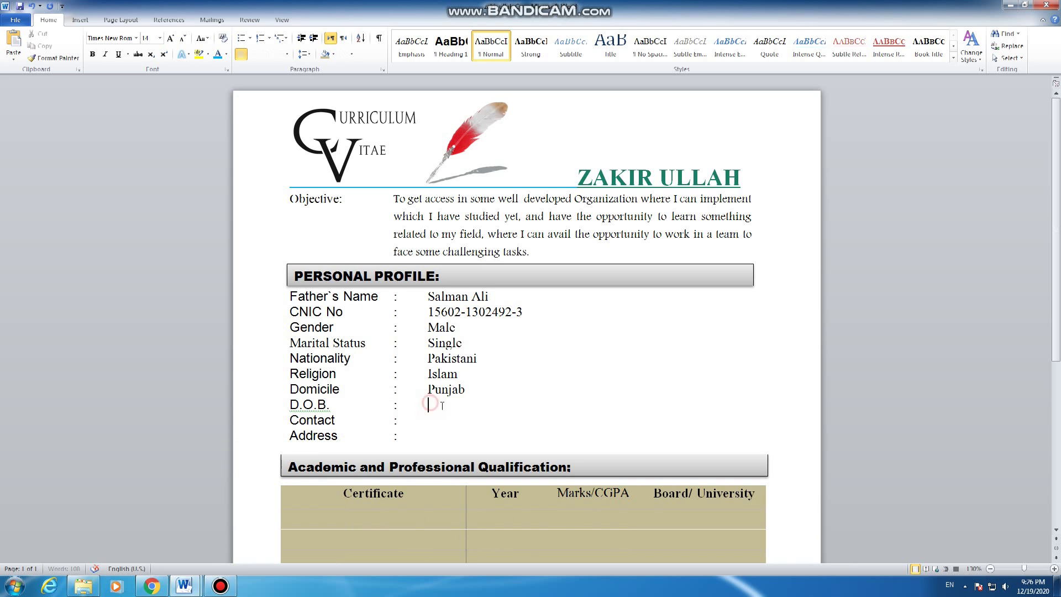
pyautogui.press('BackSpace')
pyautogui.press('BackSpace')
pyautogui.click(437, 421)
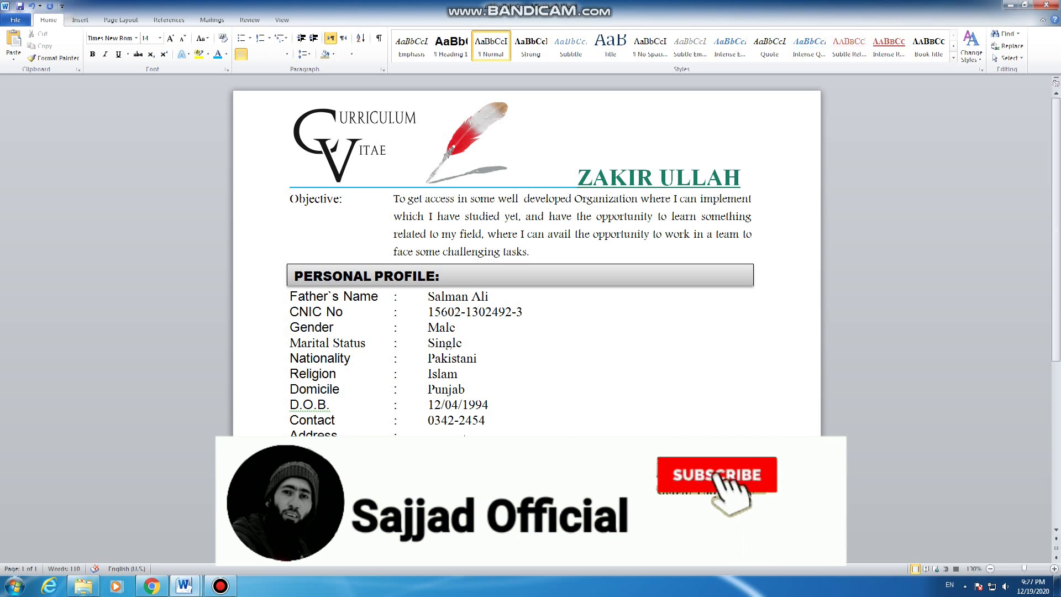
pyautogui.click(431, 438)
pyautogui.write('ak')
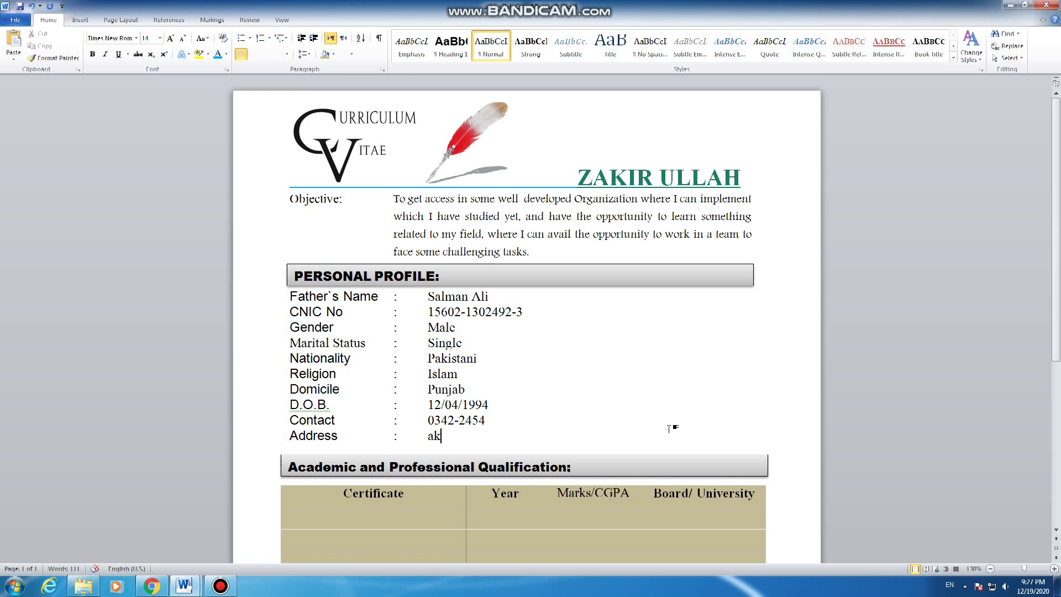
pyautogui.scroll(-2, 672, 427)
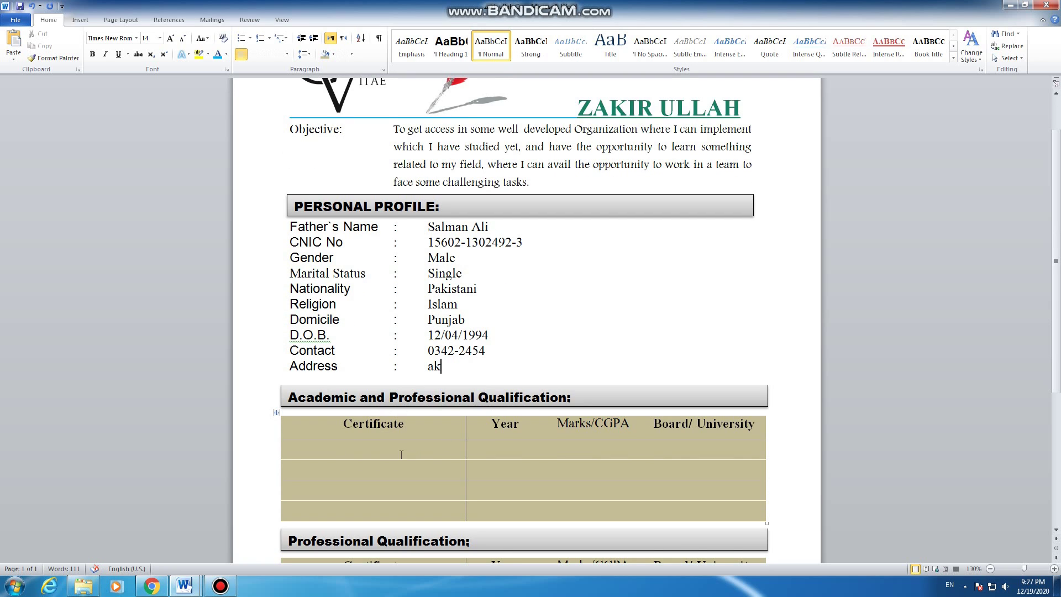
# Step: Fill the SSC row with year 2002, marks 699/1050 and board BISE Punjab
pyautogui.click(476, 456)
pyautogui.write('SSC')
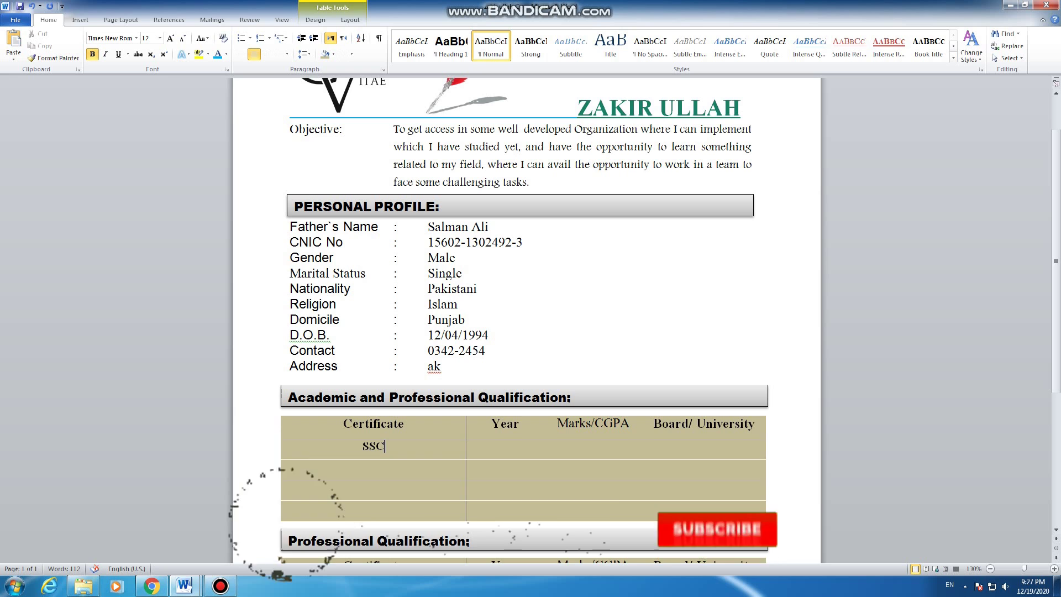
pyautogui.press('Tab')
pyautogui.write('20')
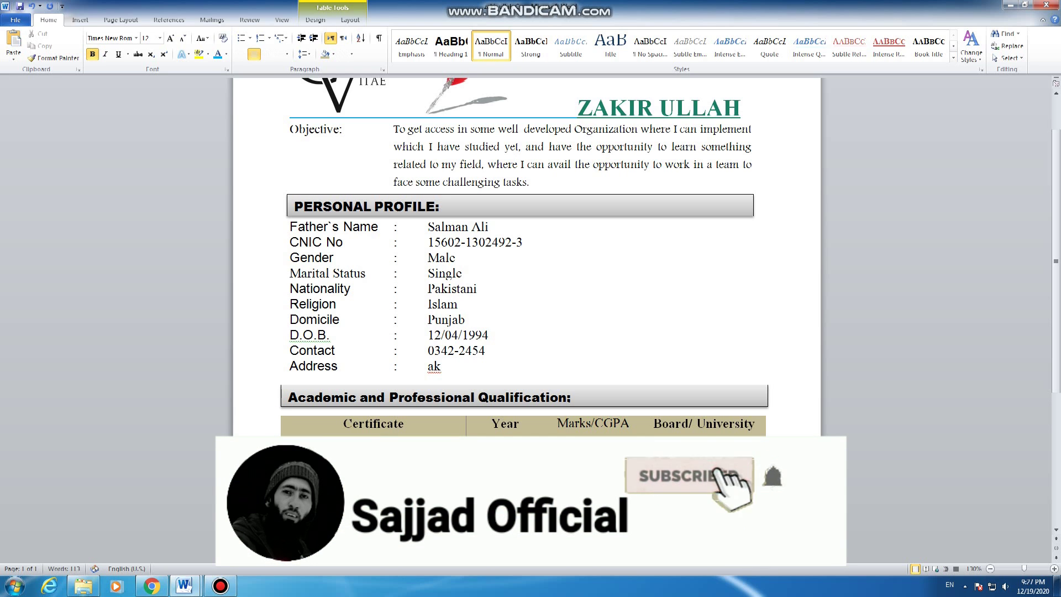
pyautogui.write('02')
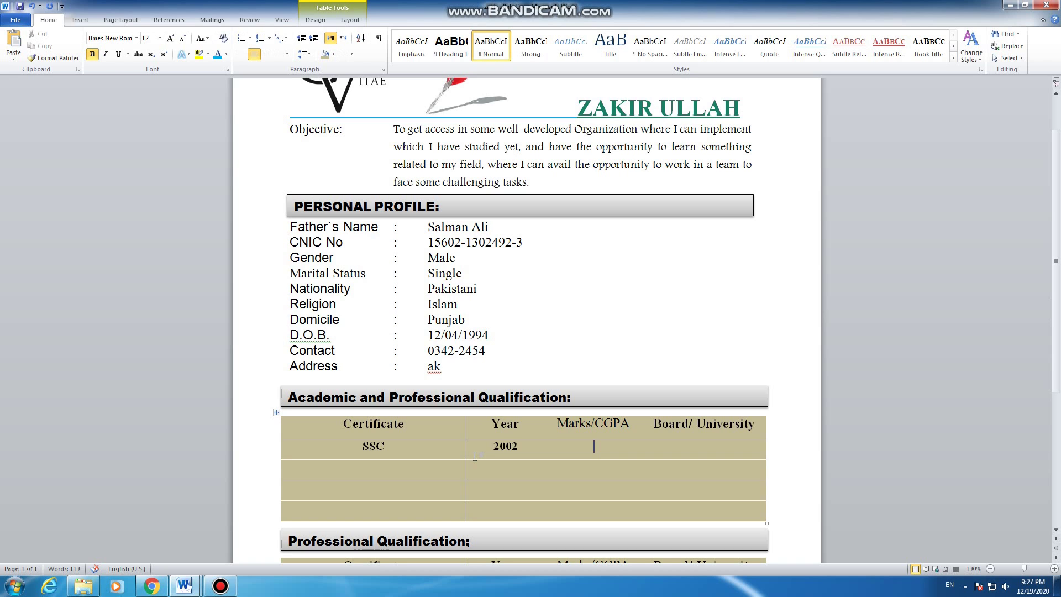
pyautogui.write('699/1050')
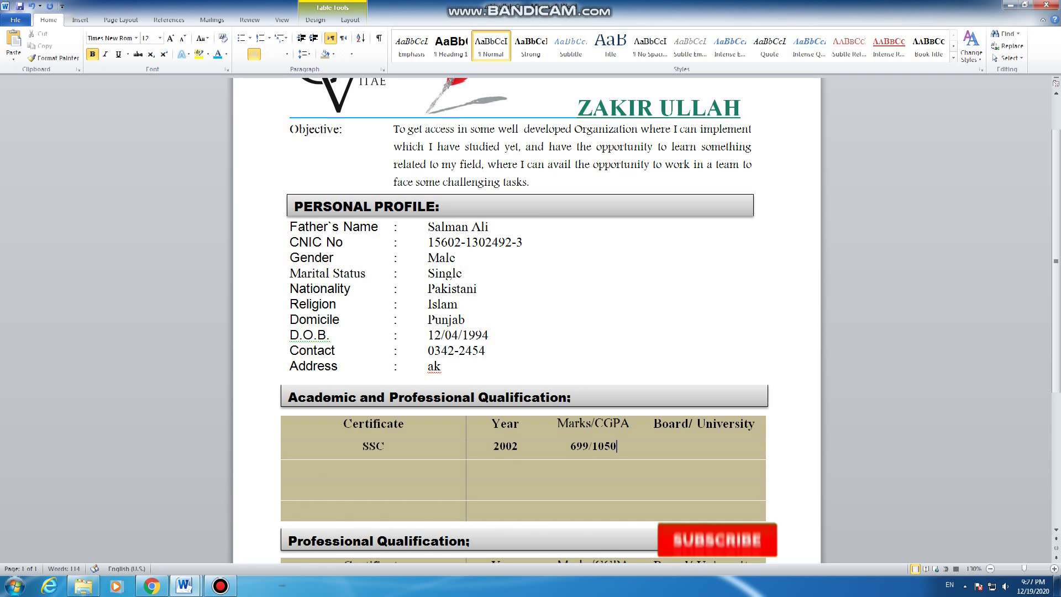
pyautogui.press('Tab')
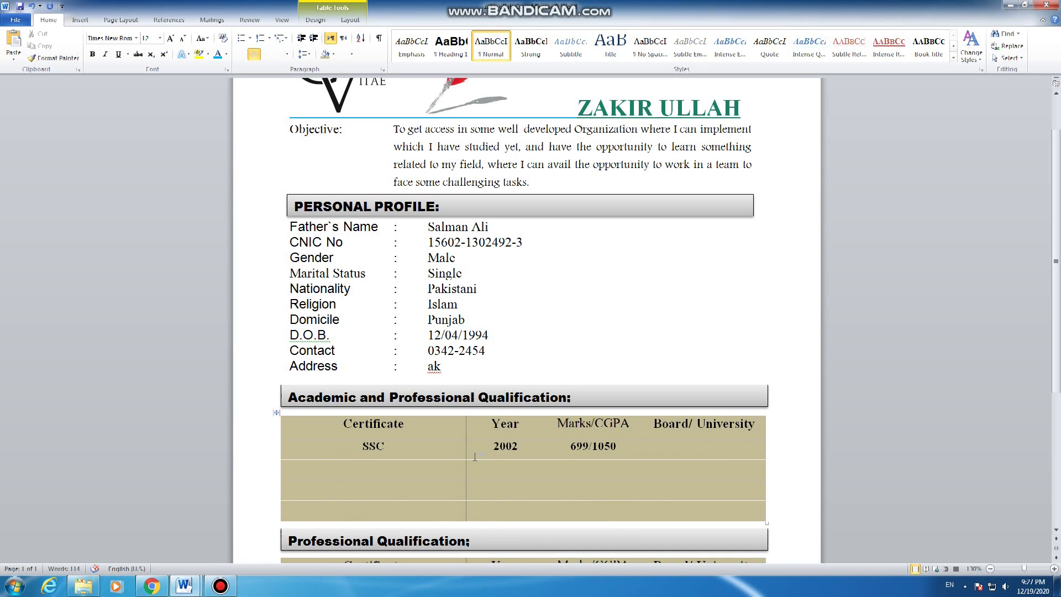
pyautogui.write('BISE Puja')
pyautogui.press('BackSpace')
pyautogui.press('BackSpace')
pyautogui.write('njab')
# Step: Fill the HSSC row with year 2004, marks 788/1001 and board BISE Punjab
pyautogui.click(384, 466)
pyautogui.write('HSSC')
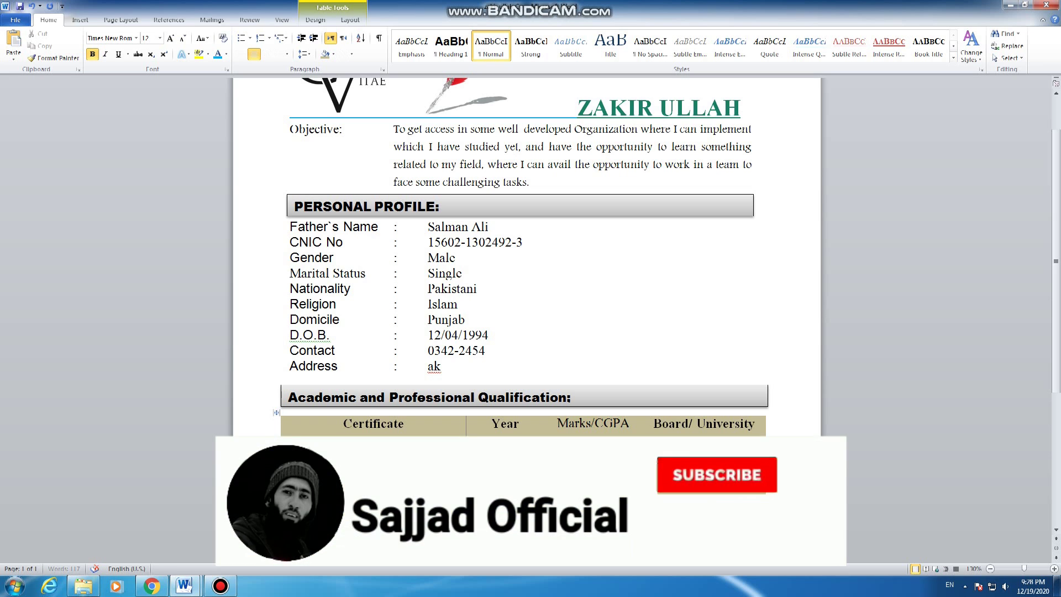
pyautogui.press('Tab')
pyautogui.write('2004')
pyautogui.press('Tab')
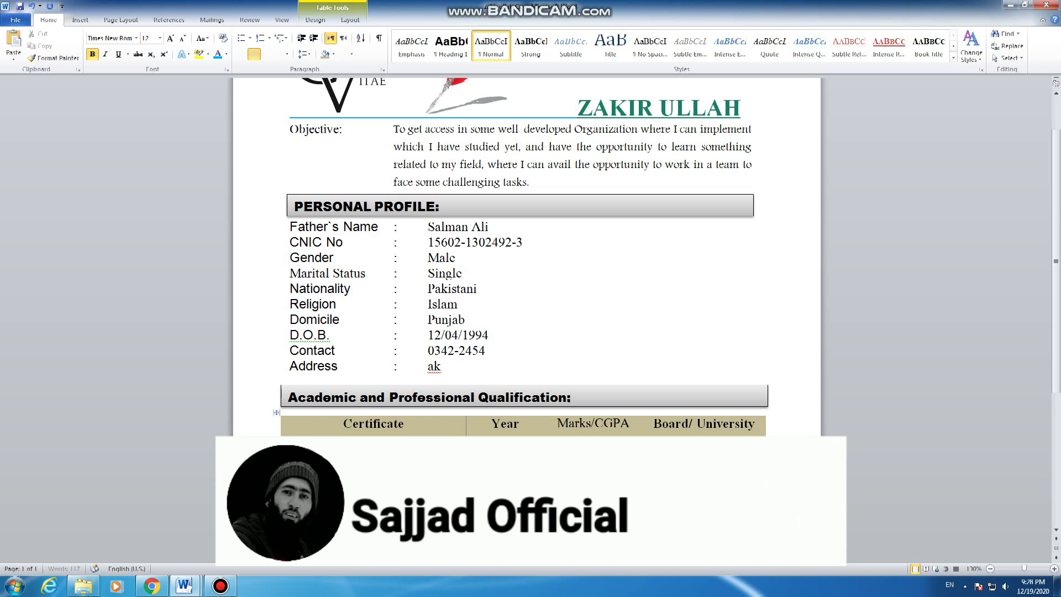
pyautogui.write('7')
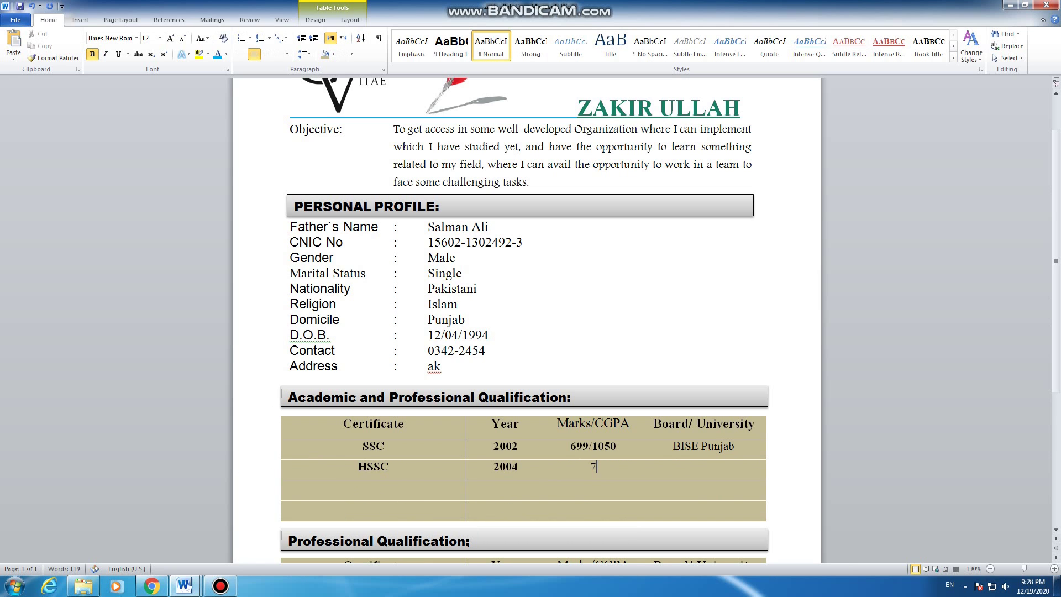
pyautogui.write('88/100')
pyautogui.write('1')
pyautogui.press('Tab')
pyautogui.write('BISE Punjab')
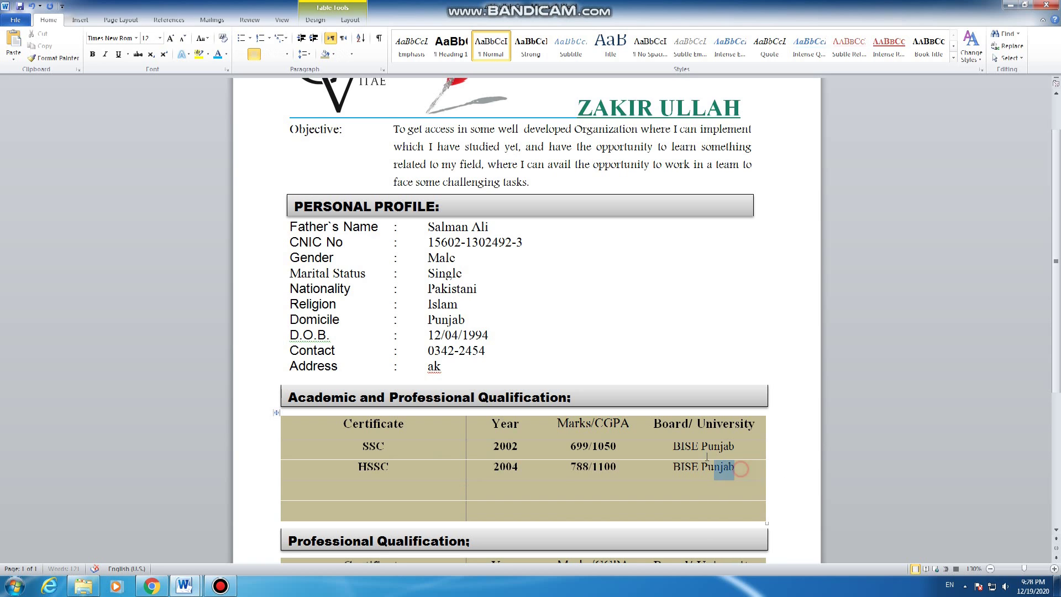
# Step: Change both board entries to uppercase BISE PUNJAB and type BA in the next Certificate cell
pyautogui.moveTo(735, 469); pyautogui.dragTo(713, 444)
pyautogui.click(208, 38)
pyautogui.click(224, 79)
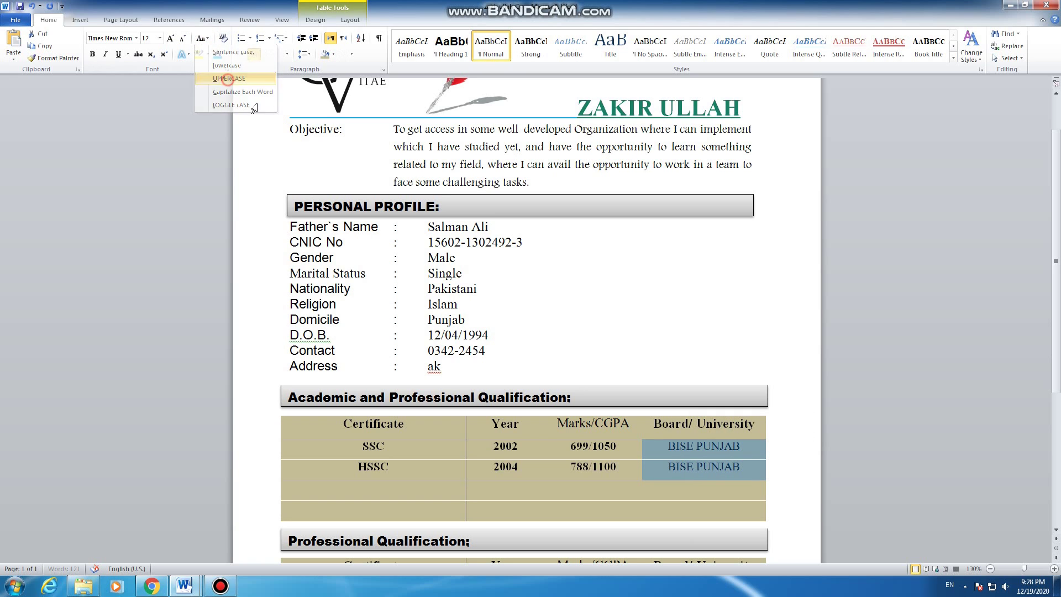
pyautogui.click(379, 493)
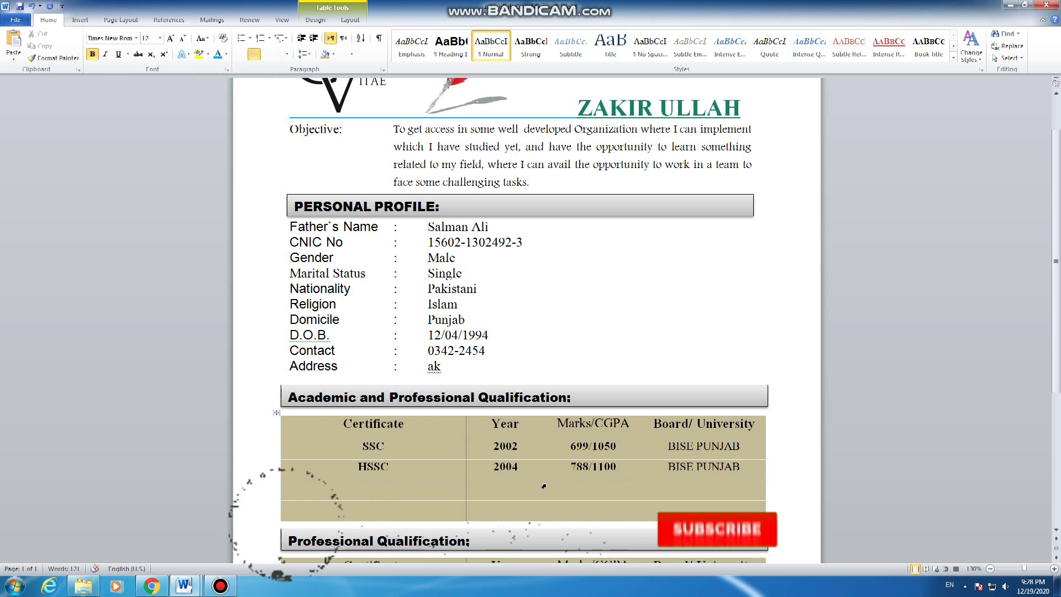
pyautogui.write('BA')
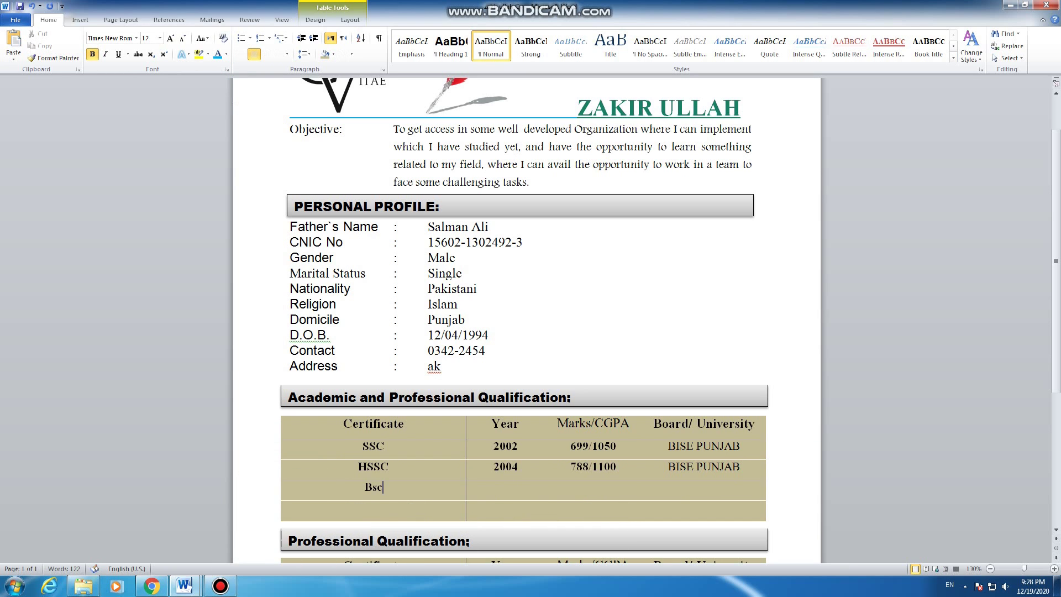
# Step: Fill the Bsc row with bold year 2006, marks 3.5/4 and board Punjab University
pyautogui.click(388, 513)
pyautogui.click(495, 486)
pyautogui.hotkey('ctrl', 'b')
pyautogui.write('2006')
pyautogui.press('Tab')
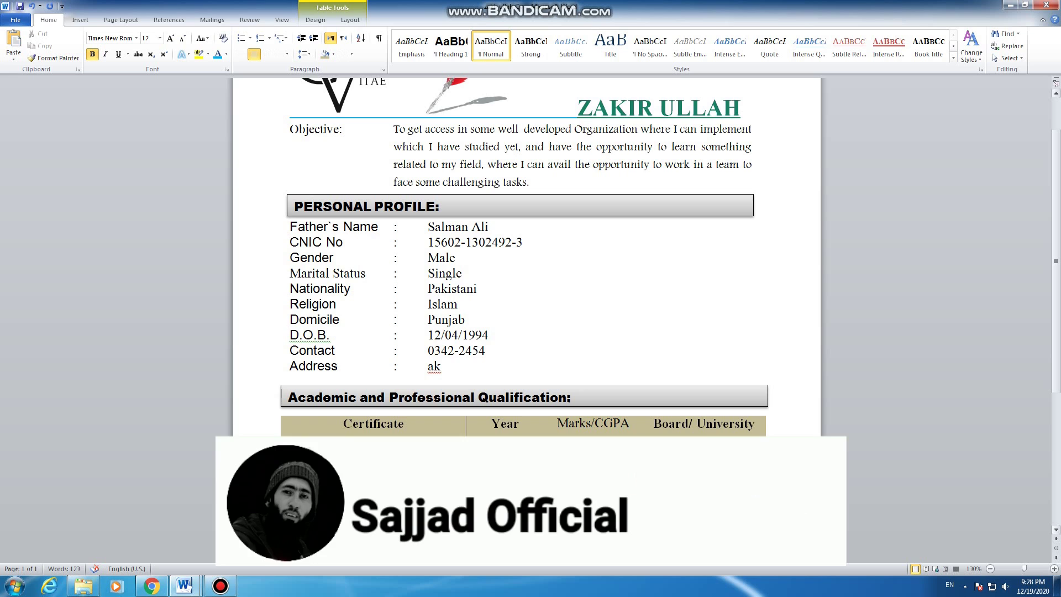
pyautogui.write('3.')
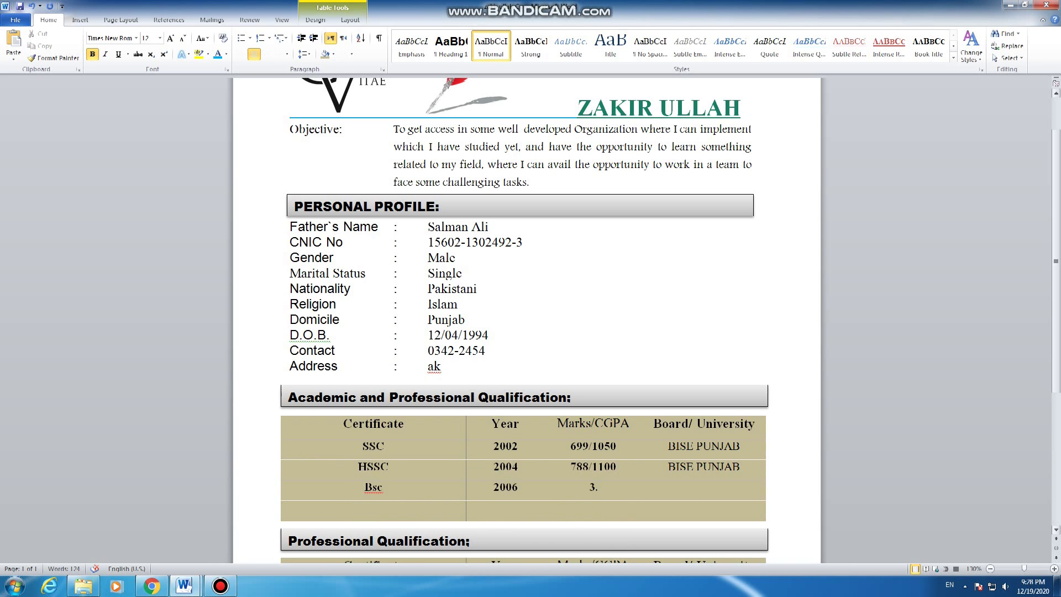
pyautogui.write('5/4')
pyautogui.click(705, 487)
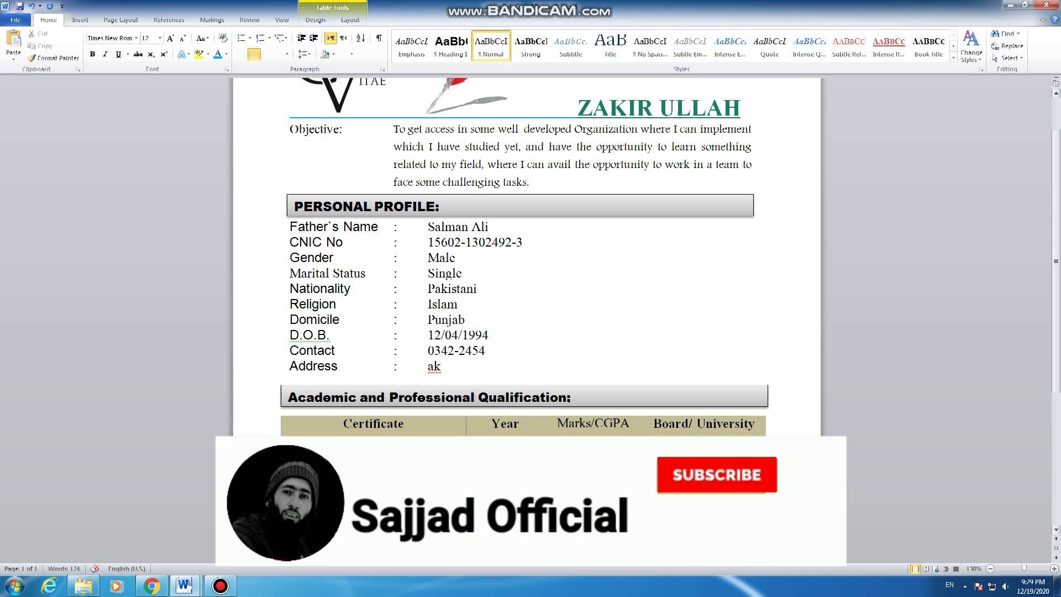
pyautogui.write('Punaj')
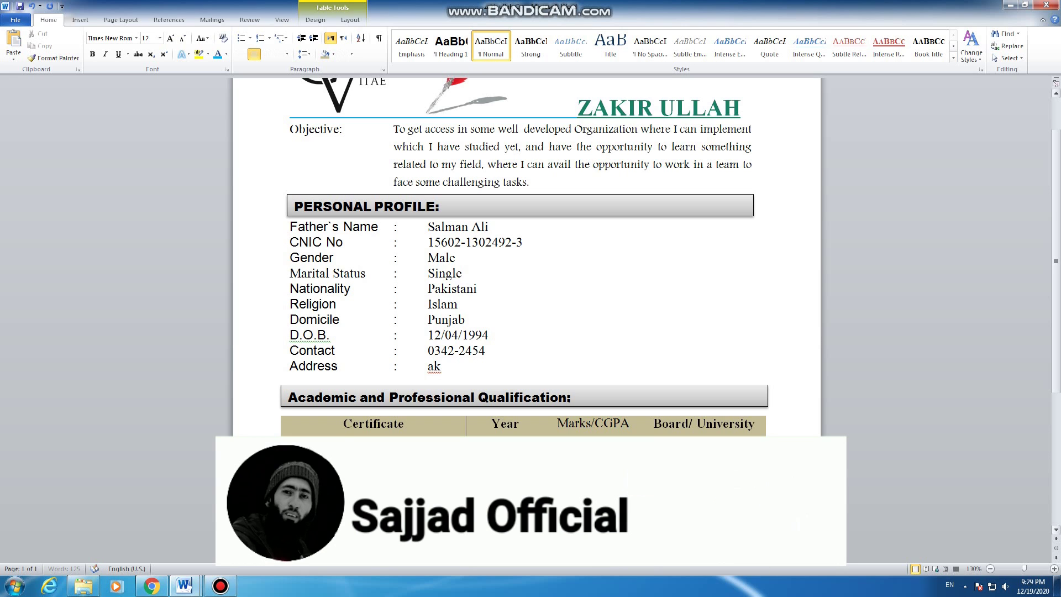
pyautogui.press('BackSpace')
pyautogui.press('BackSpace')
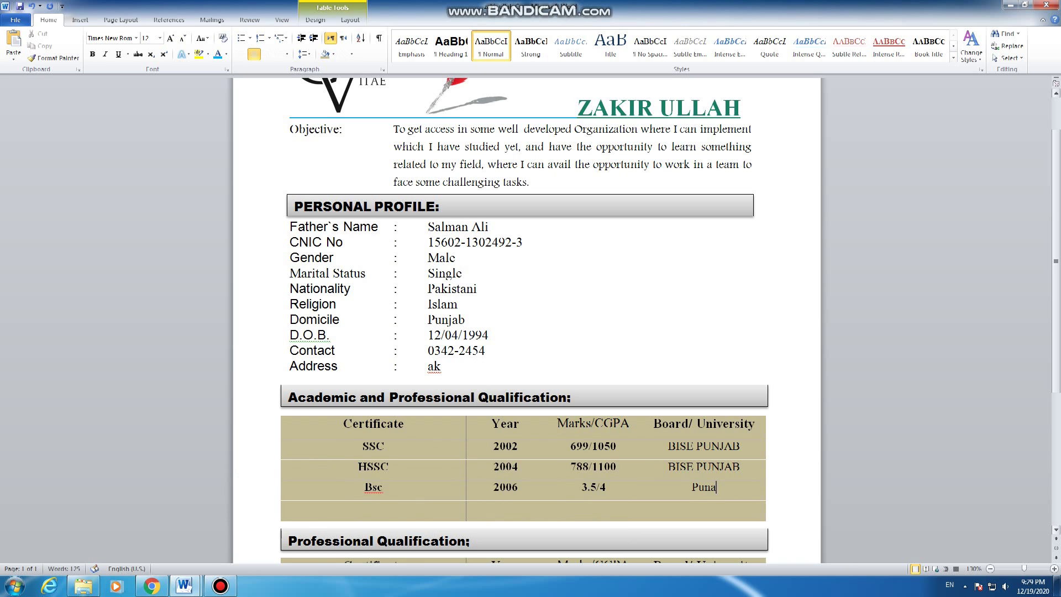
pyautogui.write('jab University')
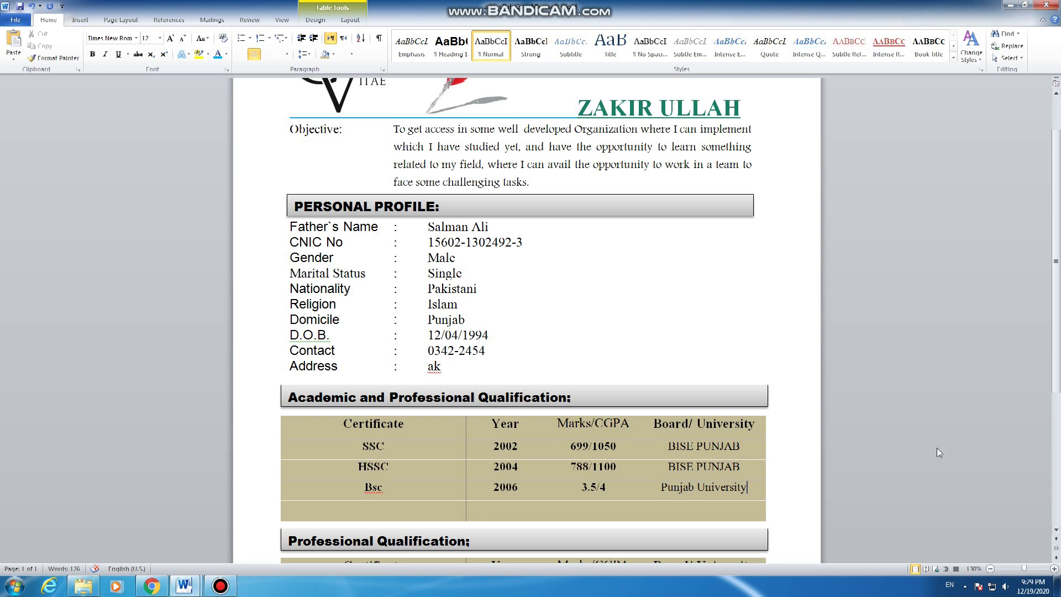
pyautogui.scroll(-1, 825, 440)
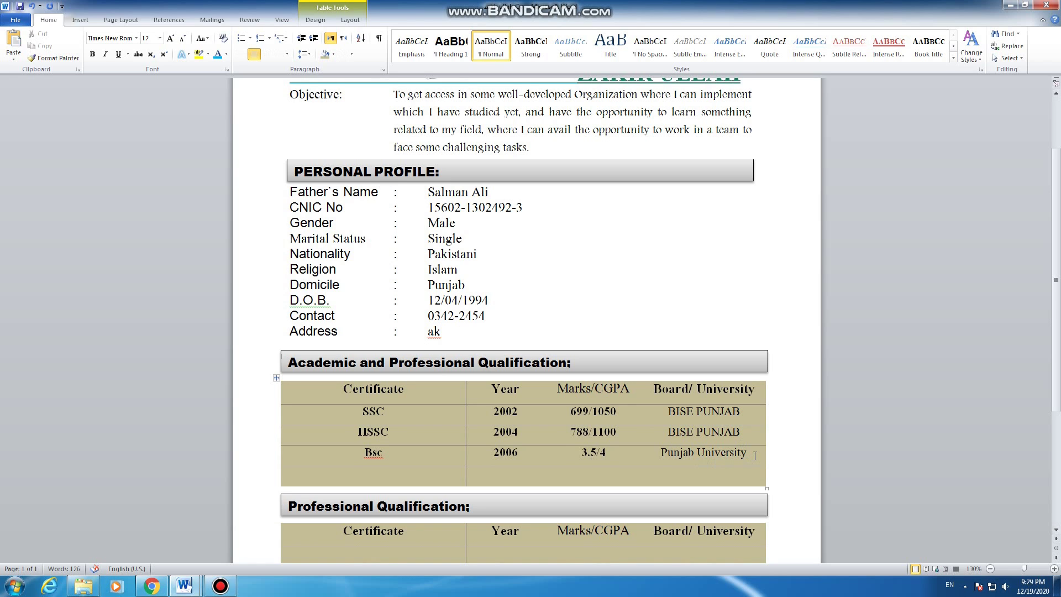
pyautogui.hotkey('ctrl', 'b')
# Step: Adjust the academic table's last row and the Professional Qualification heading so the CV fits one page
pyautogui.click(735, 475)
pyautogui.press('Return')
pyautogui.press('Return')
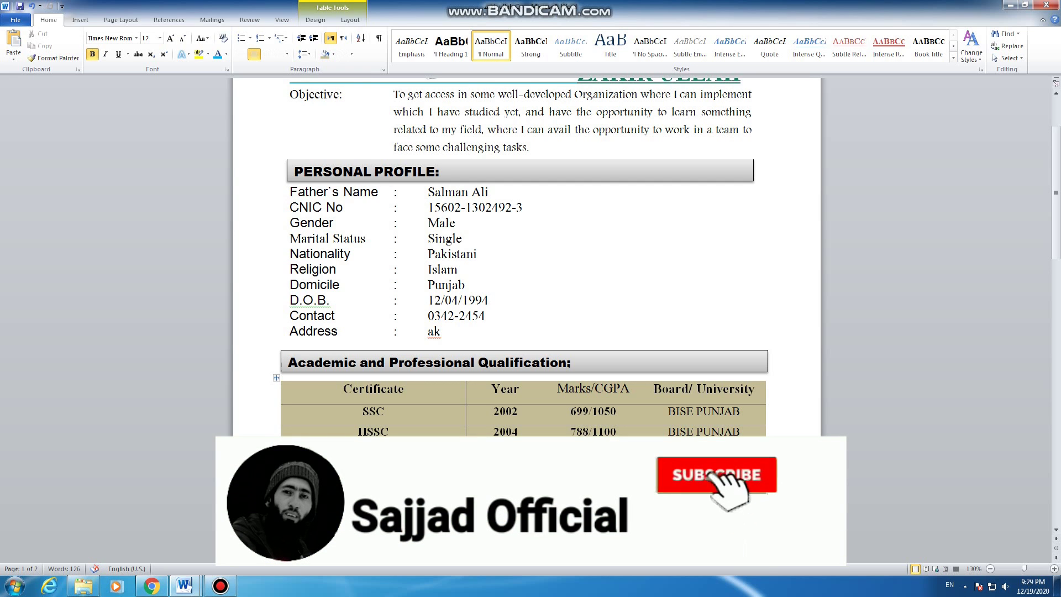
pyautogui.click(500, 516)
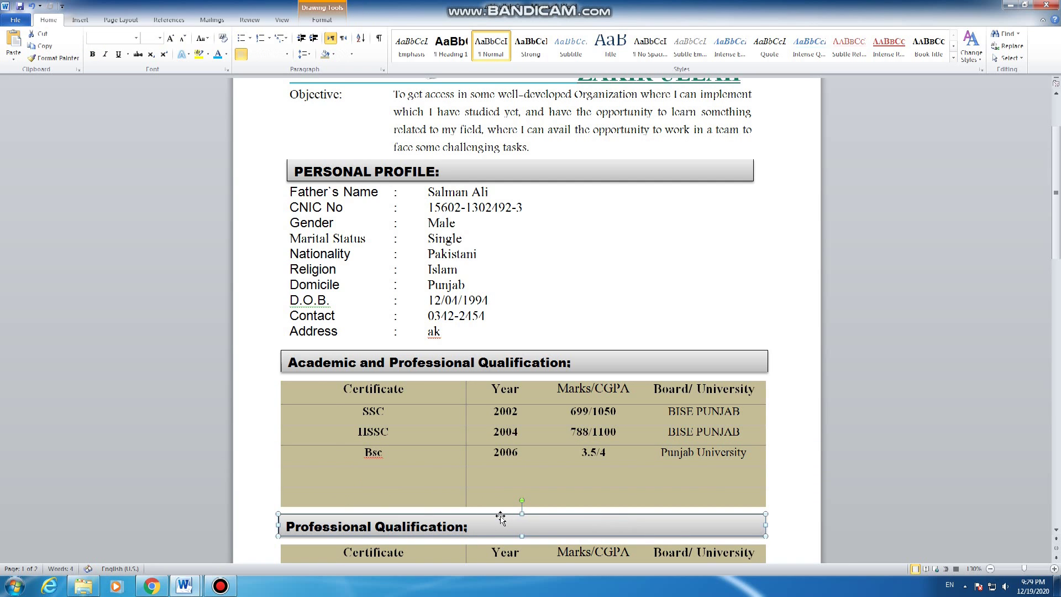
pyautogui.click(384, 503)
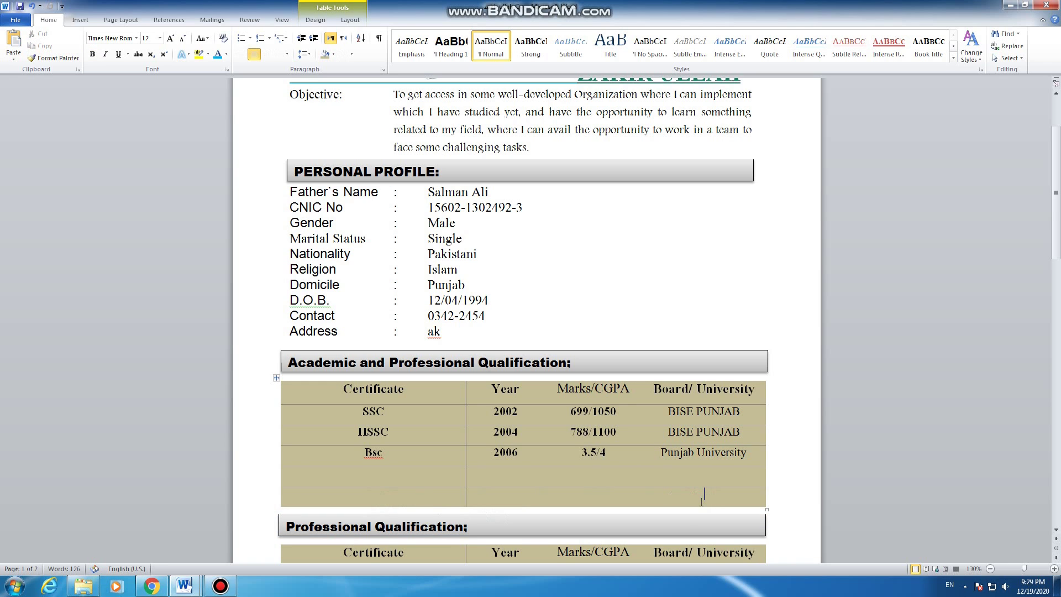
pyautogui.press('Return')
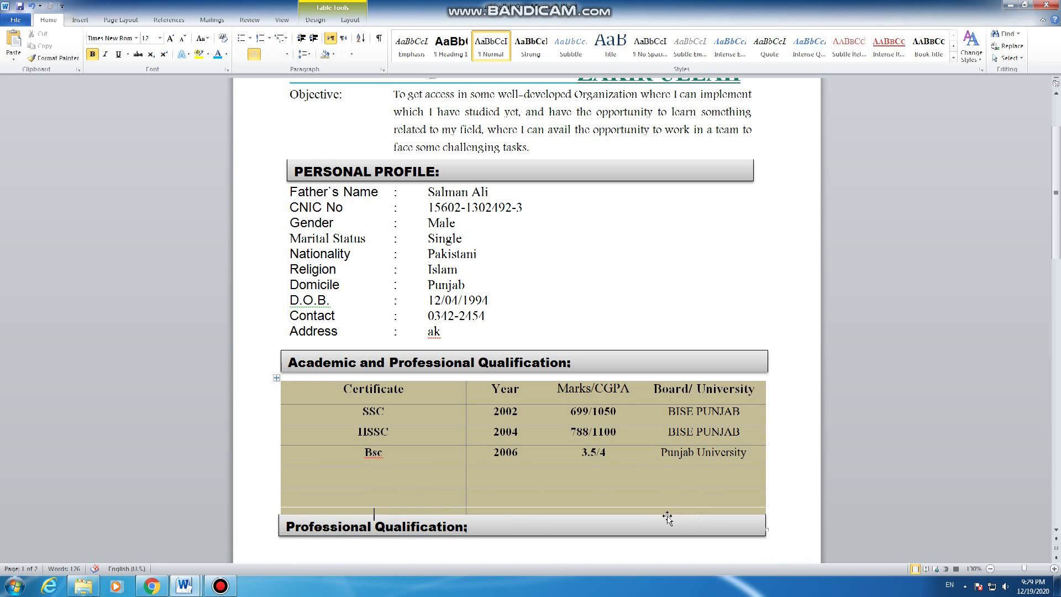
pyautogui.moveTo(665, 517)
pyautogui.mouseDown()
pyautogui.moveTo(664, 530)
pyautogui.moveTo(635, 535)
pyautogui.mouseUp()
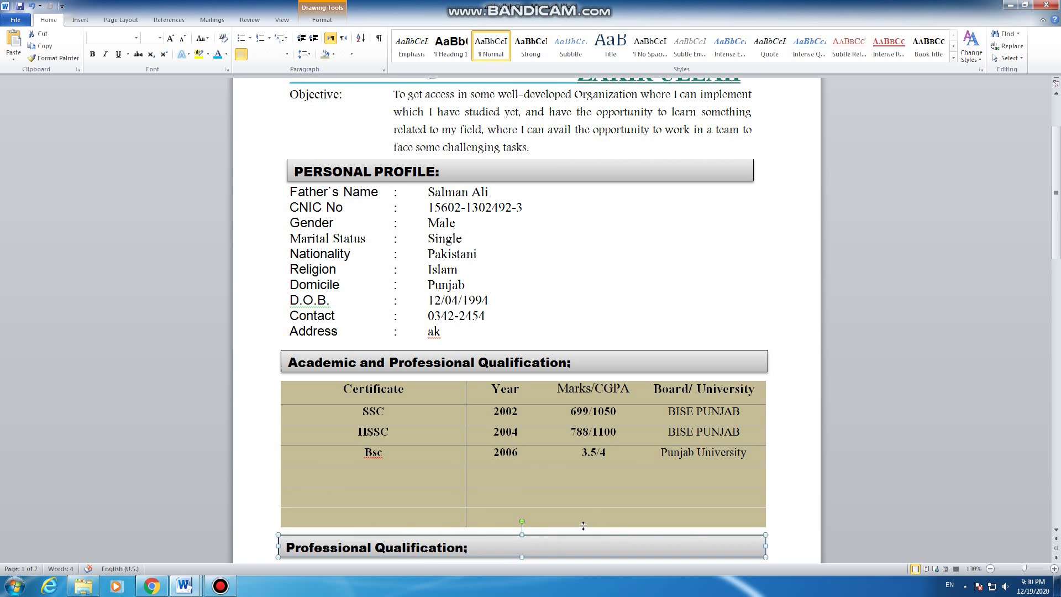
pyautogui.moveTo(583, 525); pyautogui.dragTo(583, 507)
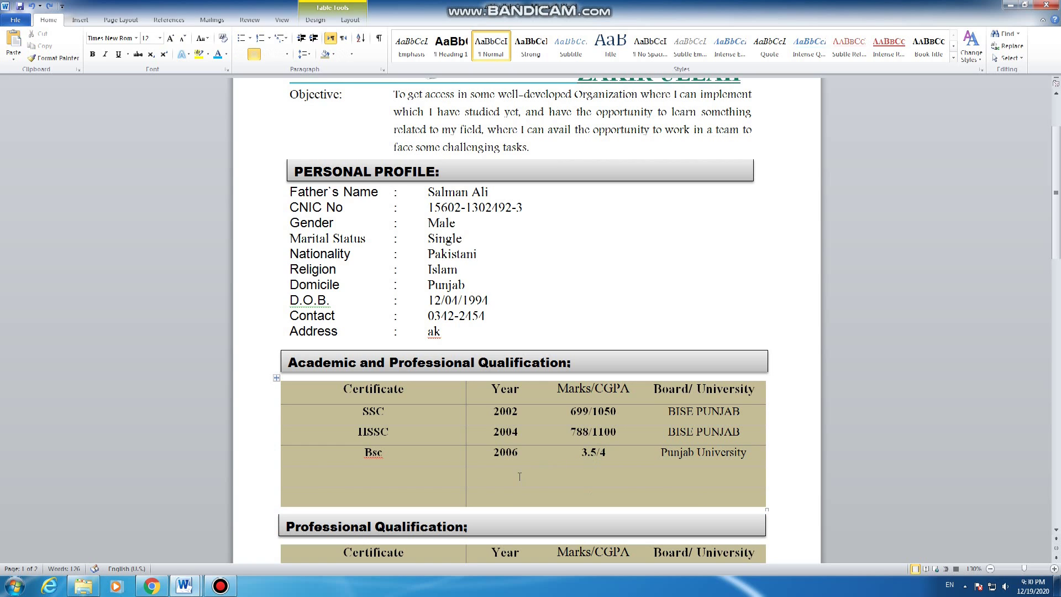
pyautogui.hotkey('ctrl', 'z')
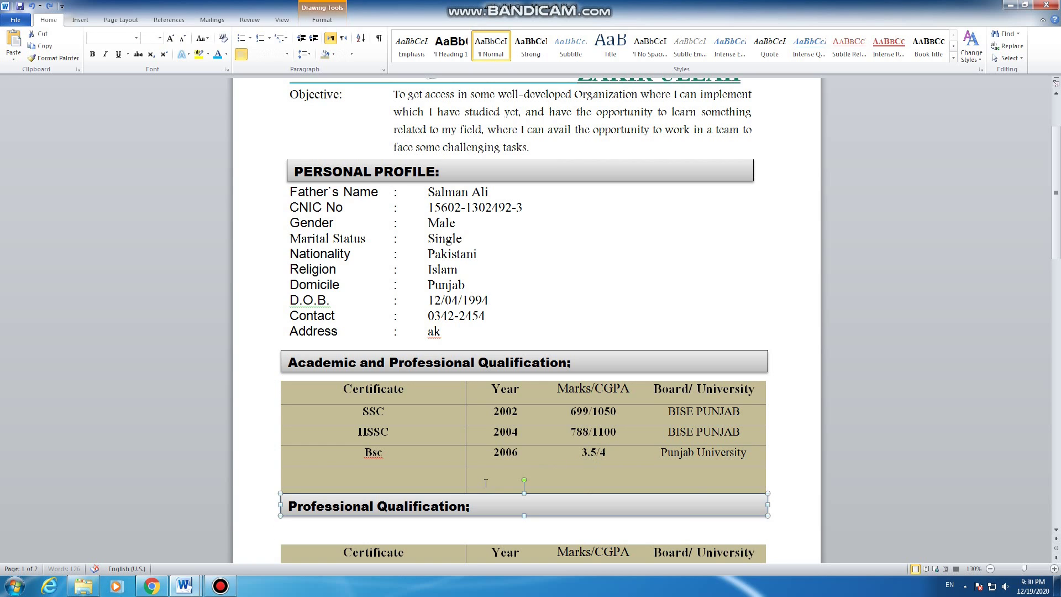
pyautogui.hotkey('ctrl', 'z')
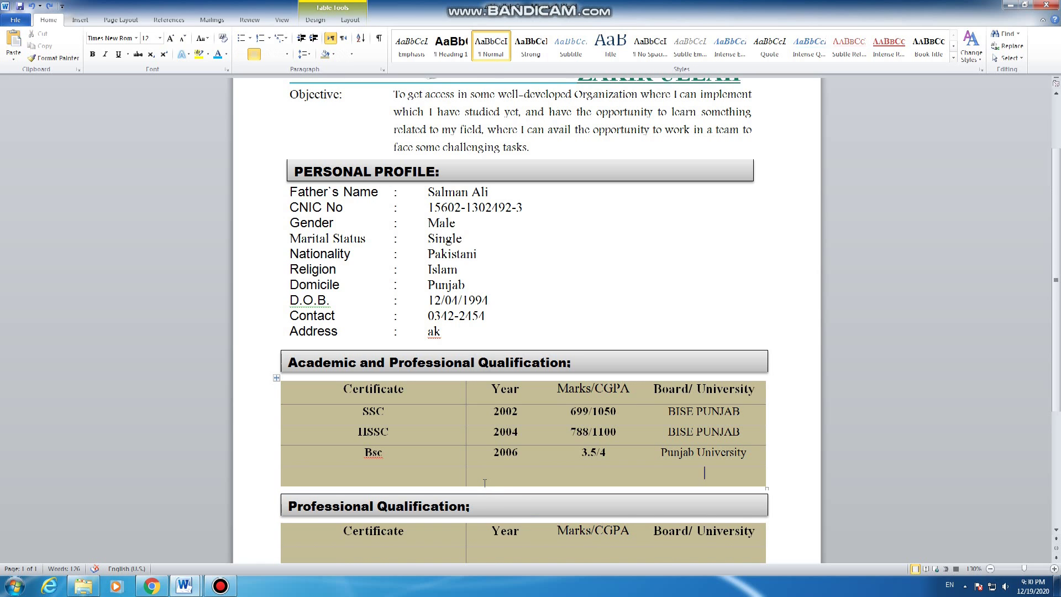
pyautogui.scroll(-3, 484, 482)
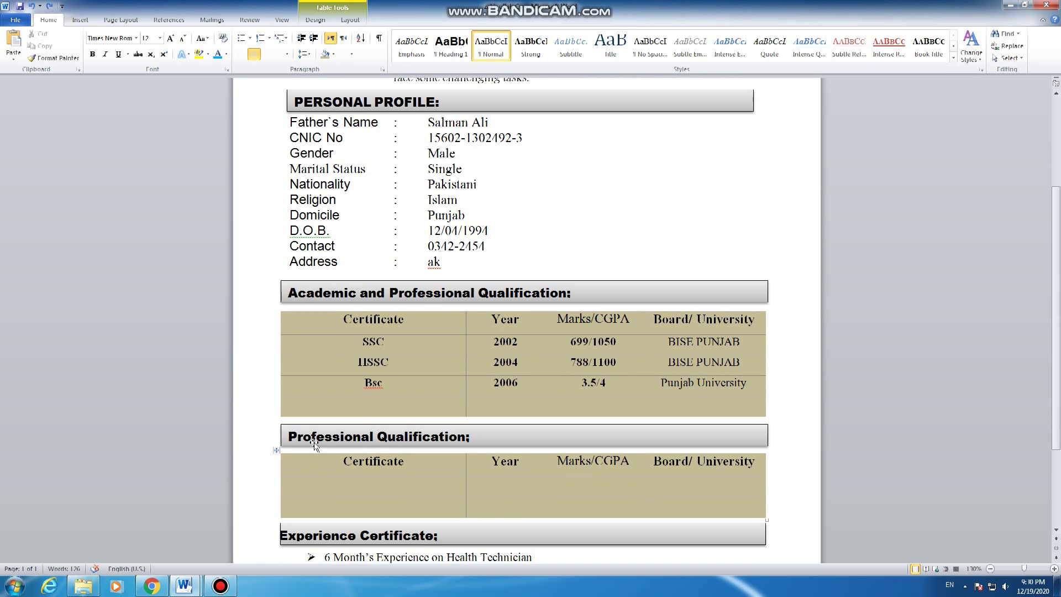
pyautogui.scroll(-2, 415, 454)
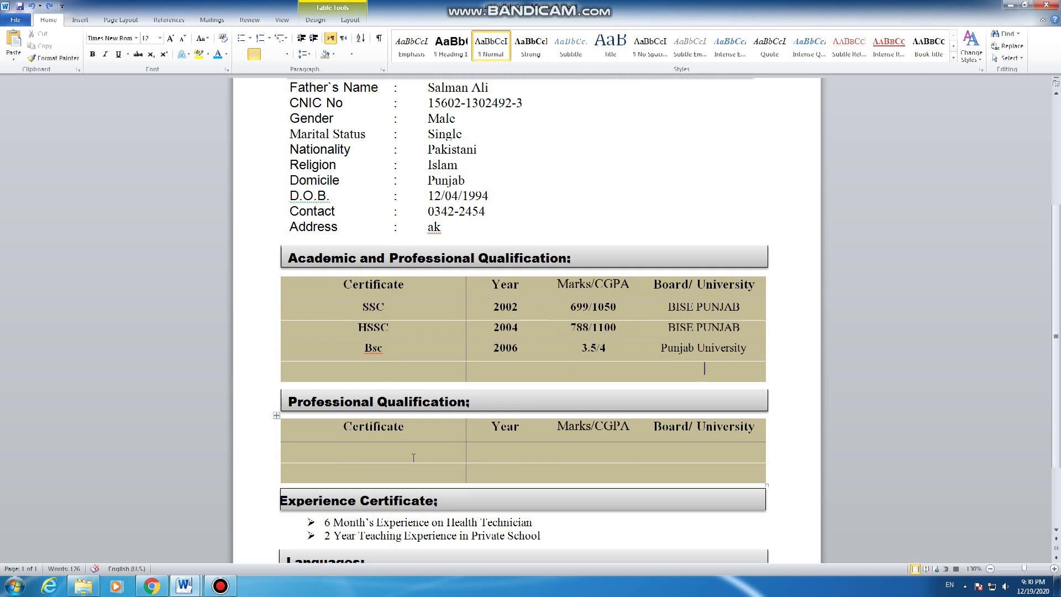
# Step: Enter Ms Office 2010, year 2013, marks 250/300 in the first Professional Qualification row
pyautogui.click(385, 454)
pyautogui.click(386, 452)
pyautogui.write('Ms Office 2010')
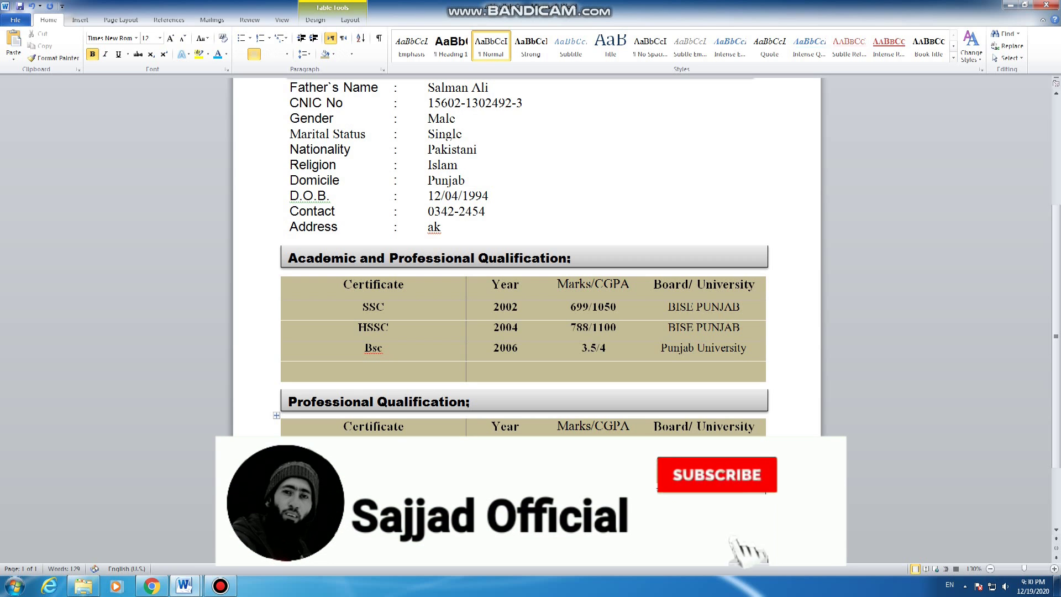
pyautogui.press('Tab')
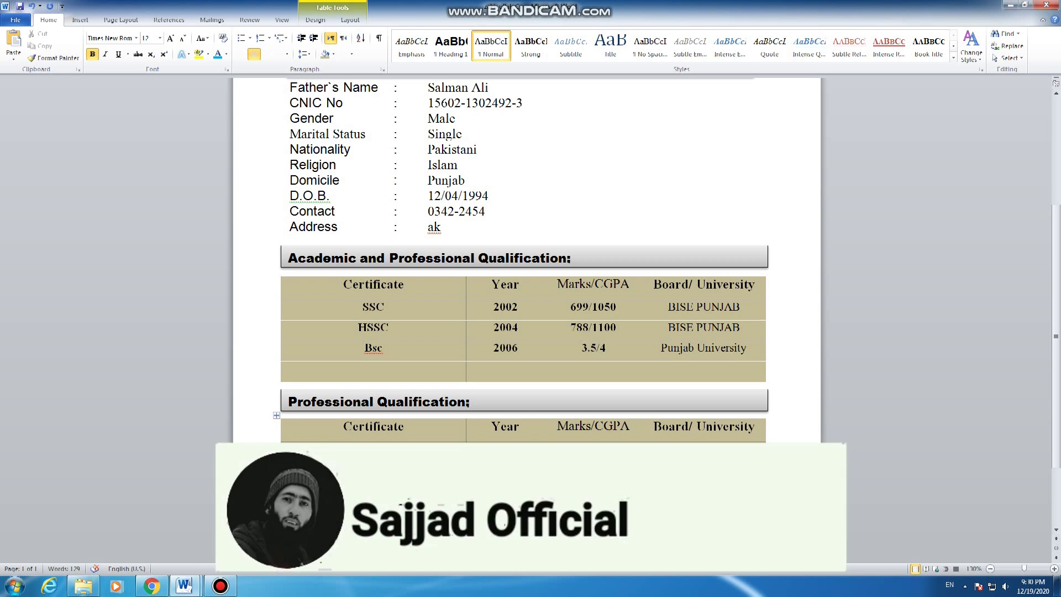
pyautogui.write('2013')
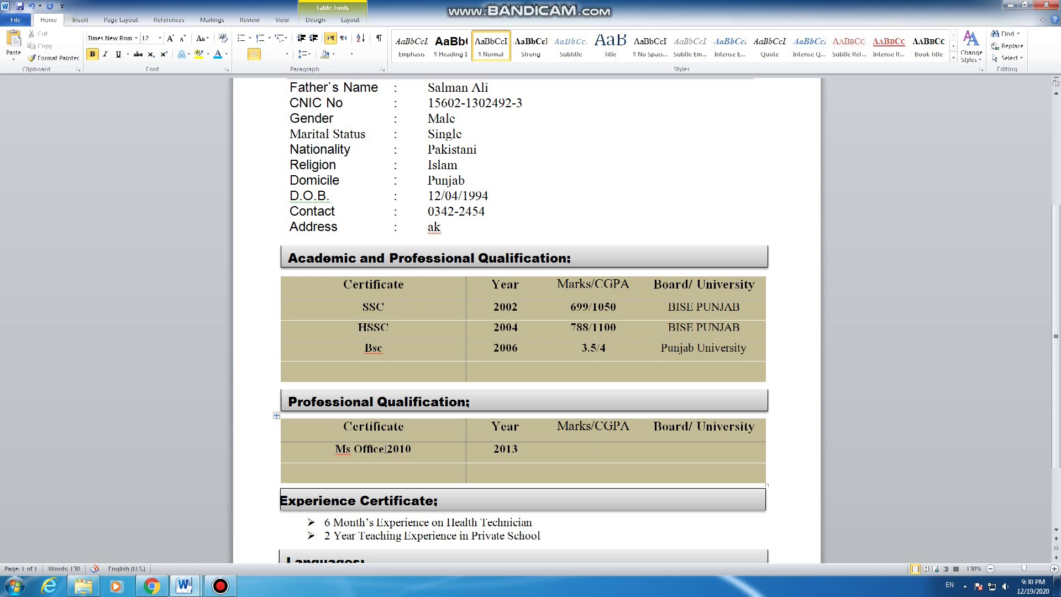
pyautogui.write('250/300')
pyautogui.press('Tab')
pyautogui.write('K')
pyautogui.press('BackSpace')
pyautogui.click(380, 469)
pyautogui.scroll(-3, 390, 476)
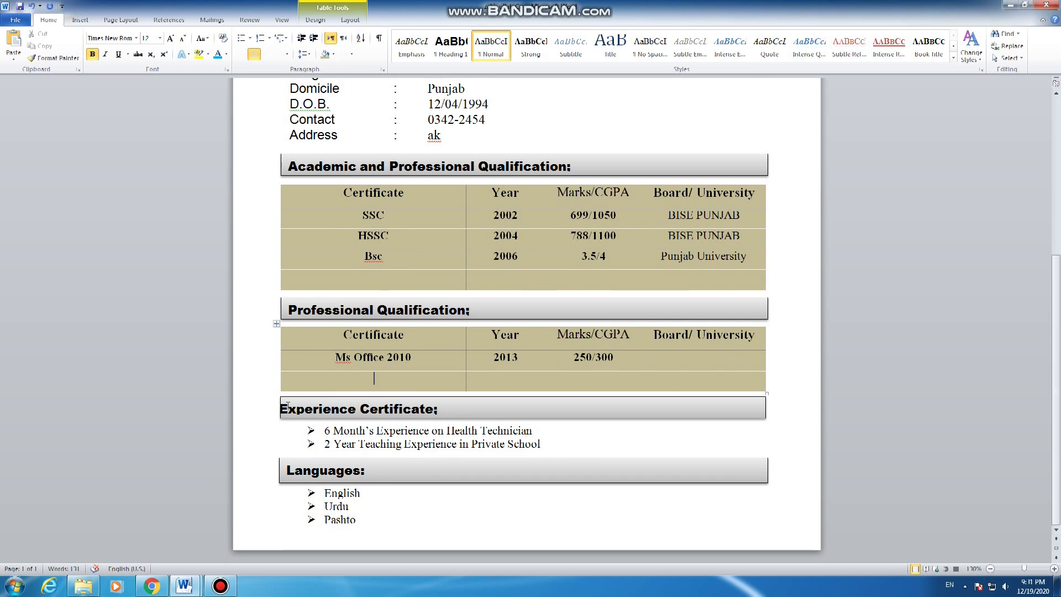
pyautogui.click(530, 395)
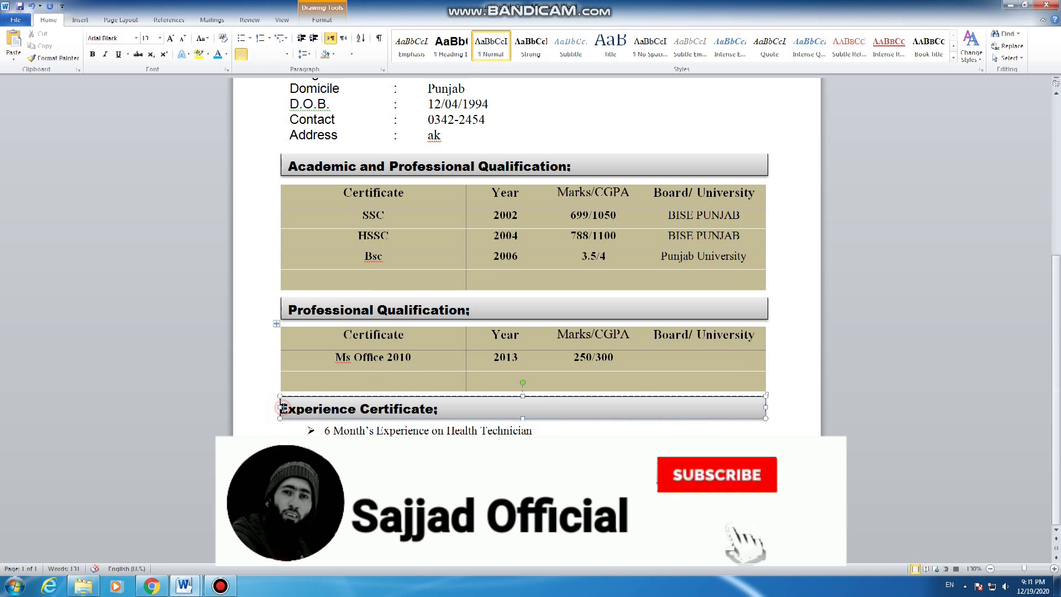
pyautogui.click(537, 432)
pyautogui.moveTo(537, 432); pyautogui.dragTo(325, 434)
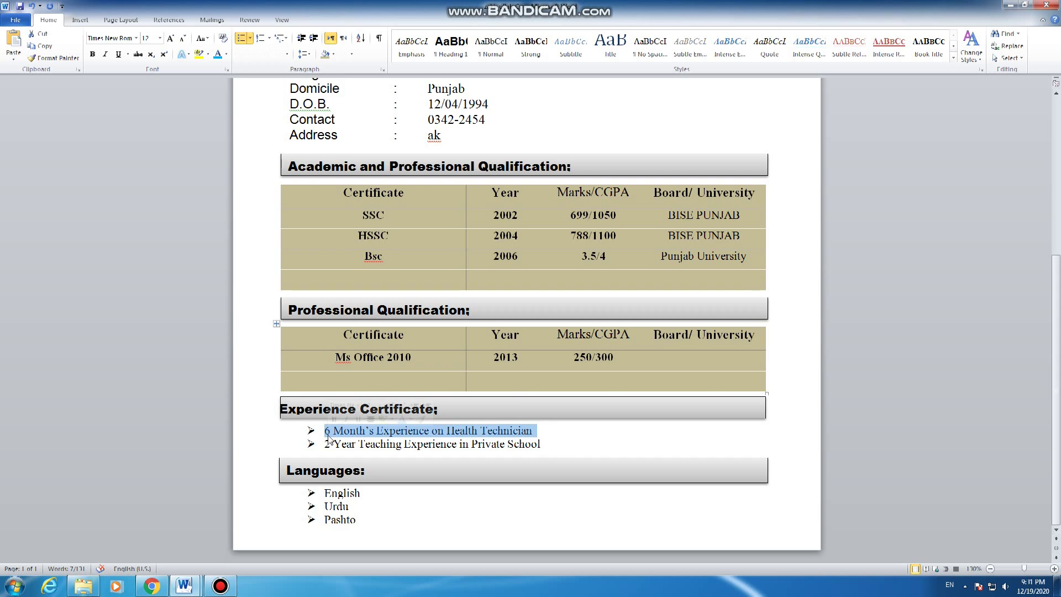
pyautogui.write('s')
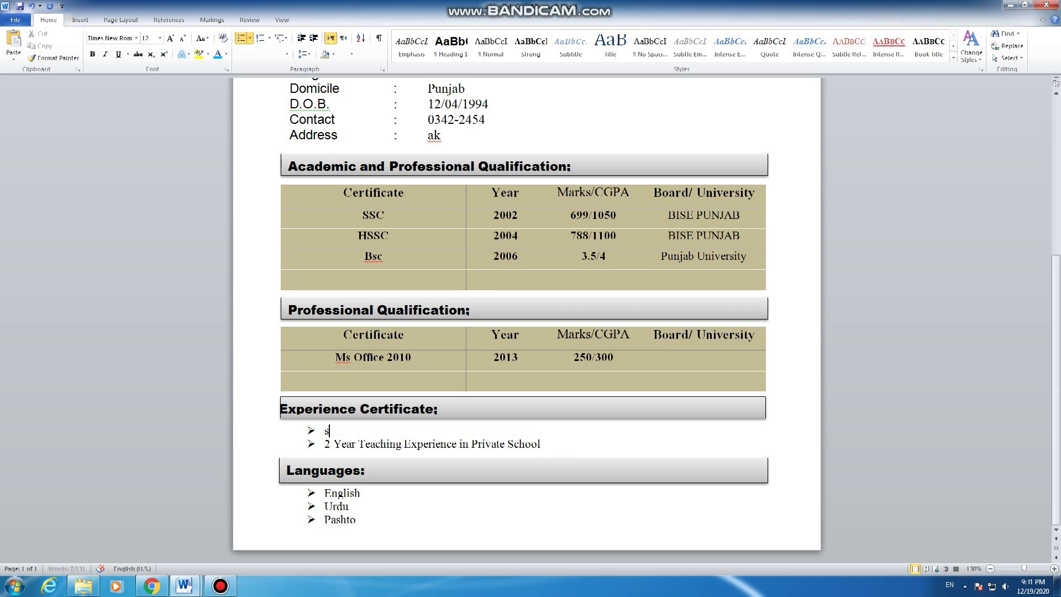
pyautogui.press('BackSpace')
pyautogui.hotkey('ctrl', 'z')
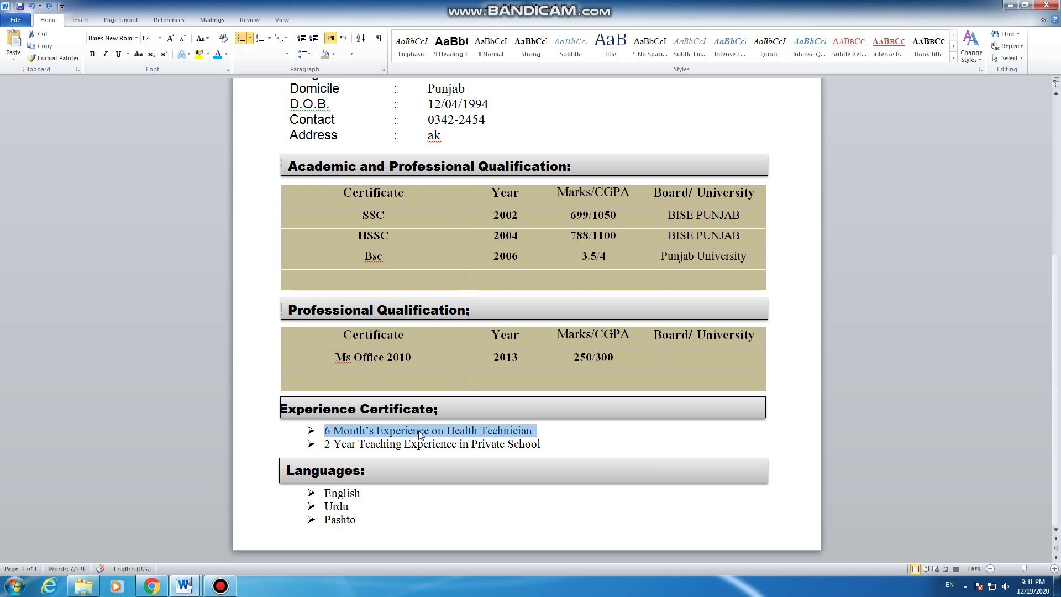
pyautogui.click(539, 444)
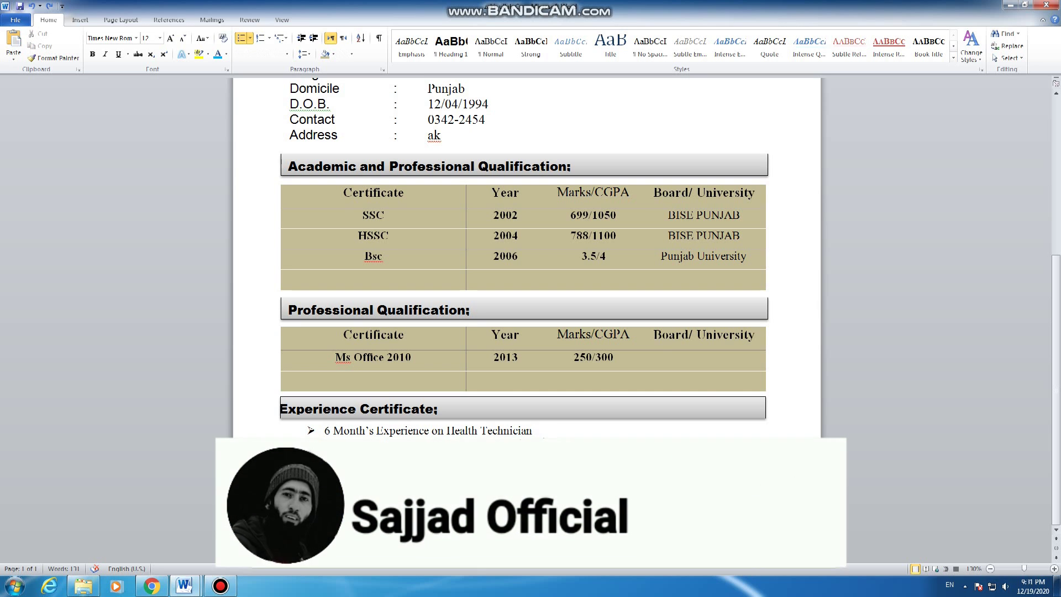
pyautogui.press('Return')
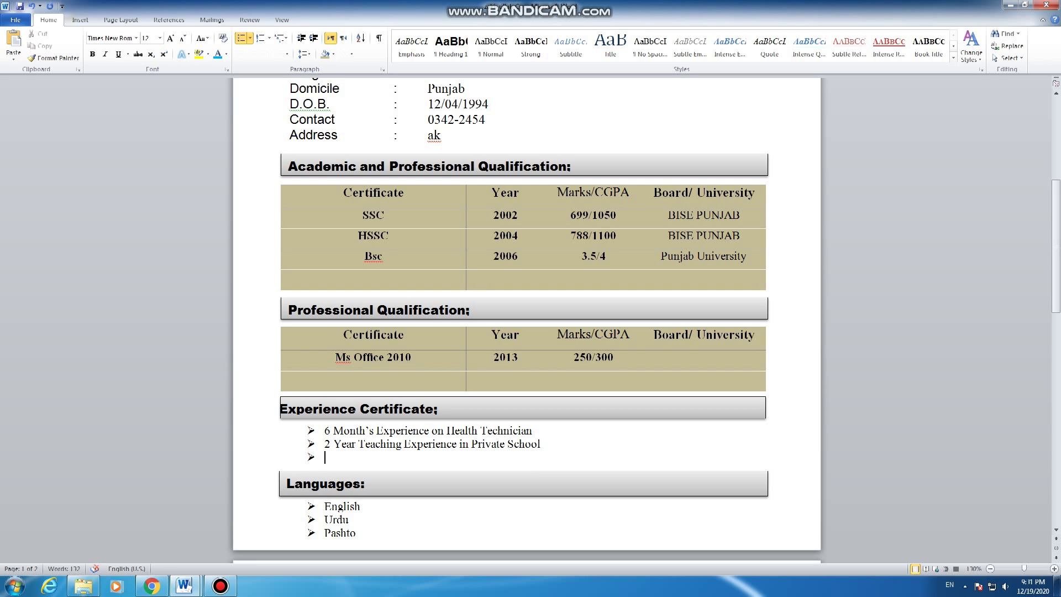
pyautogui.press('BackSpace')
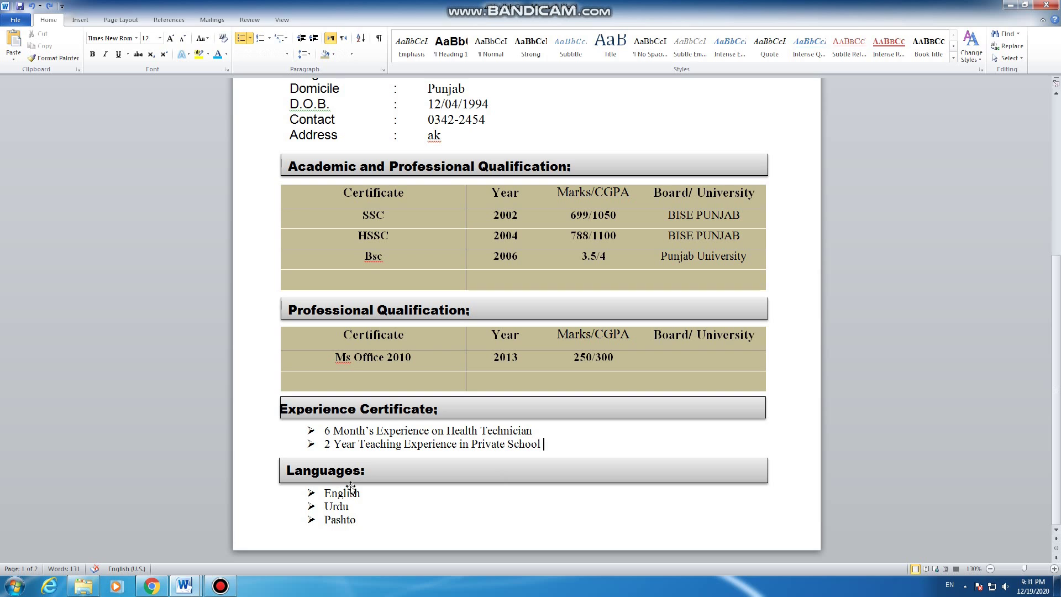
pyautogui.click(336, 493)
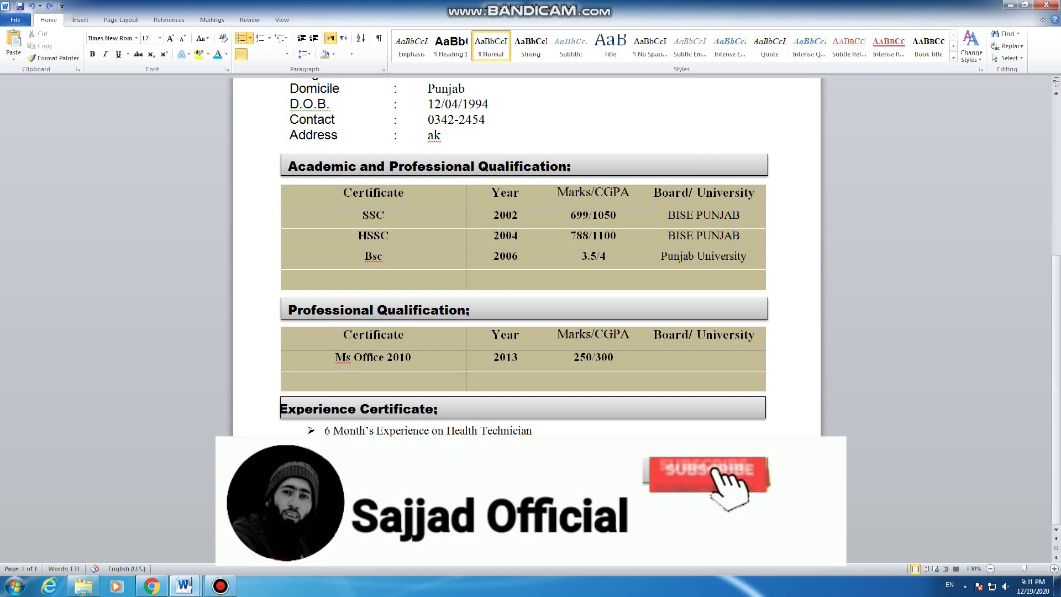
pyautogui.click(364, 522)
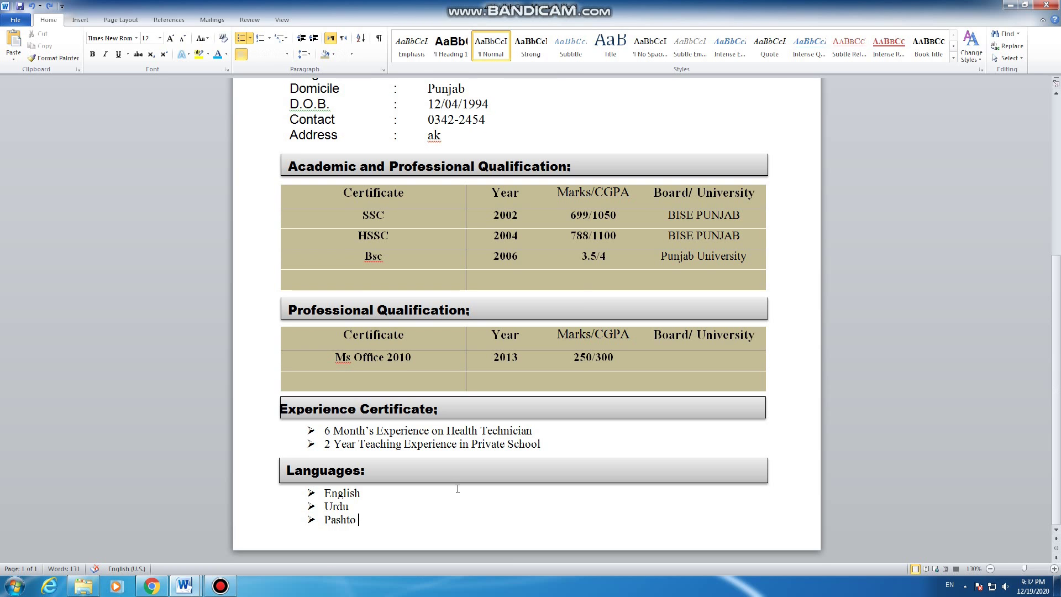
pyautogui.scroll(6, 457, 488)
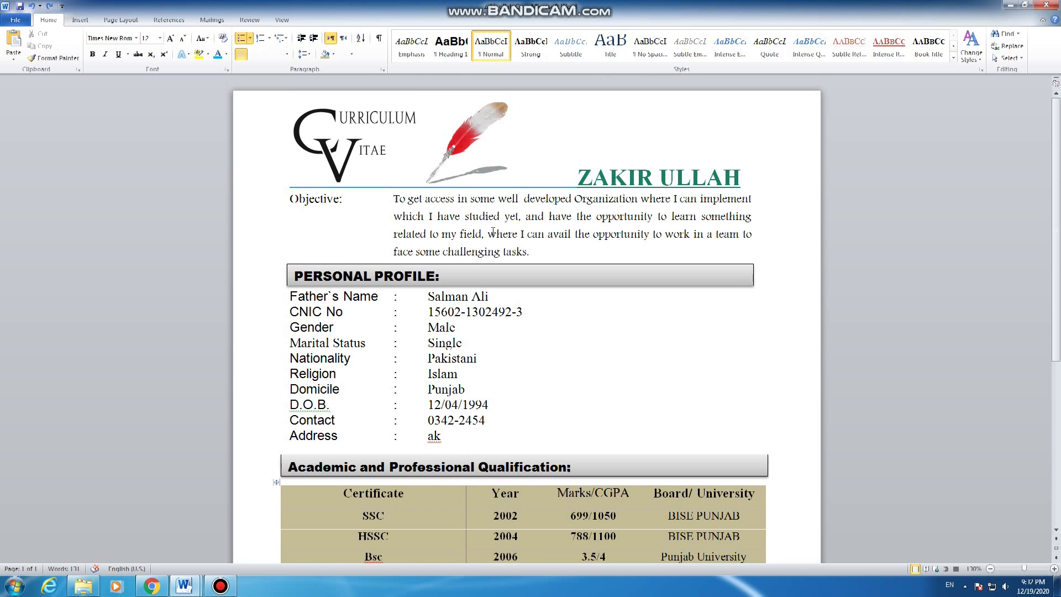